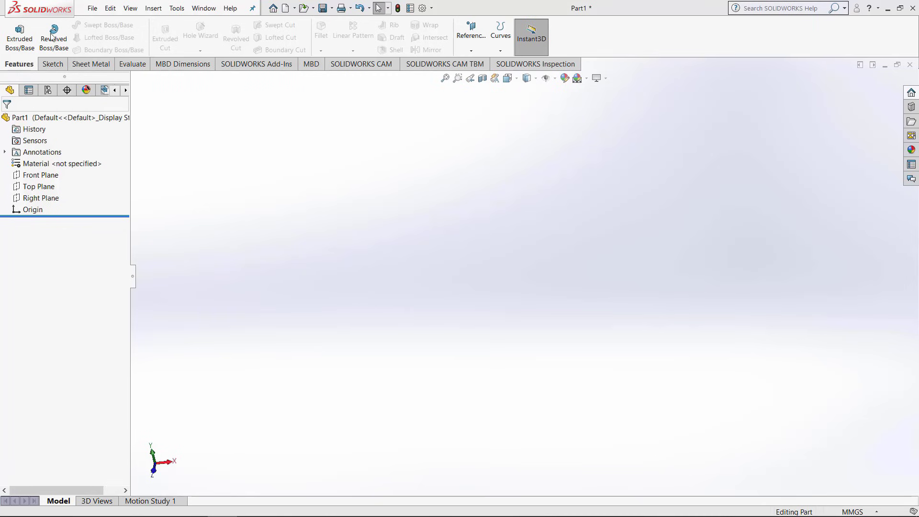
Step: Sketch a center rectangle about 97 mm by 37 mm on the Front Plane, centered on the origin
{"action": "left_click", "coordinate": [53, 64]}
{"action": "left_click", "coordinate": [14, 31]}
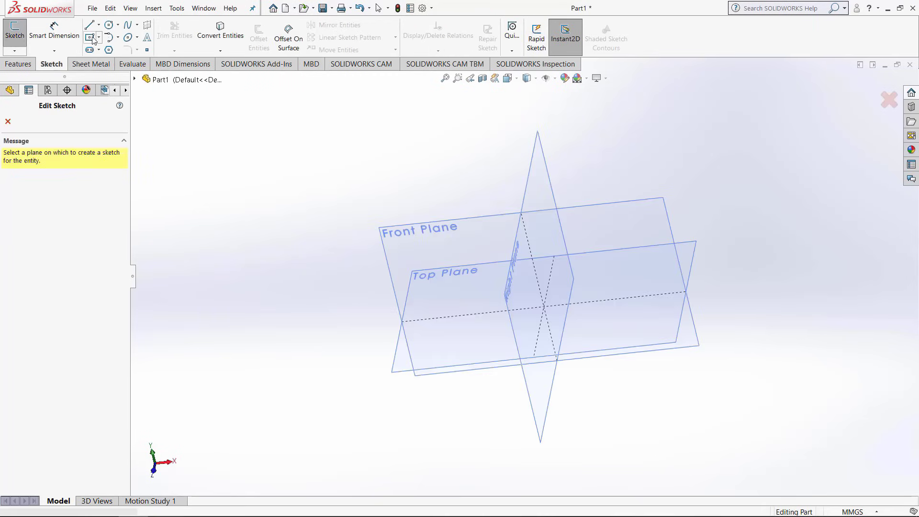
{"action": "left_click", "coordinate": [460, 239]}
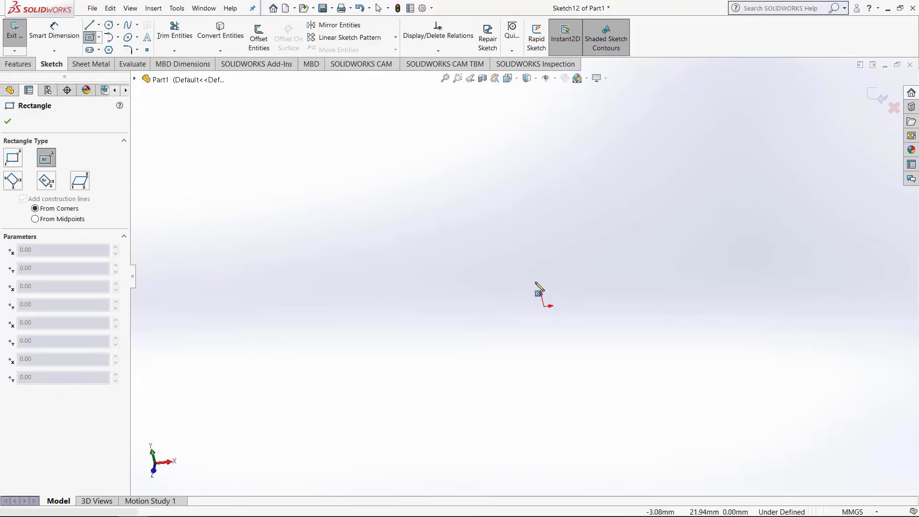
{"action": "left_click", "coordinate": [546, 306]}
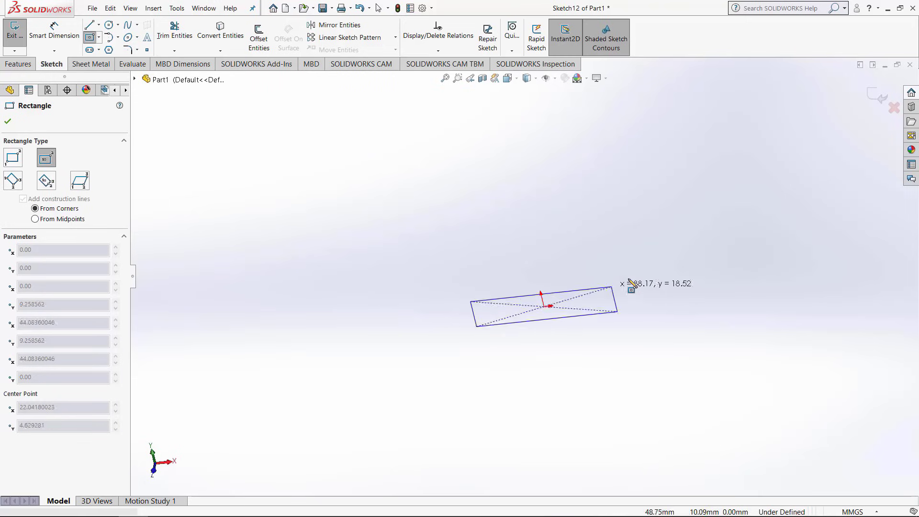
{"action": "left_click", "coordinate": [615, 273]}
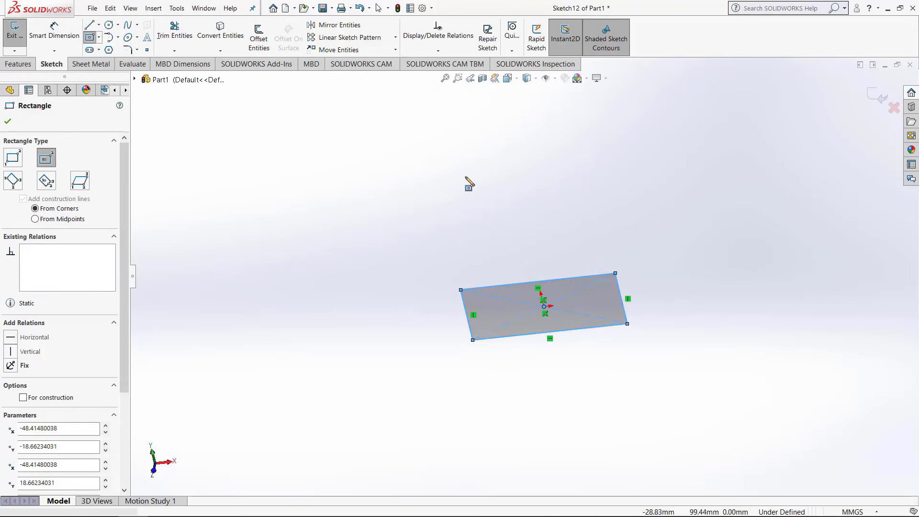
Step: Draw a wavy spline above the rectangle, joining its two upper corners through three intermediate points
{"action": "key", "text": "space"}
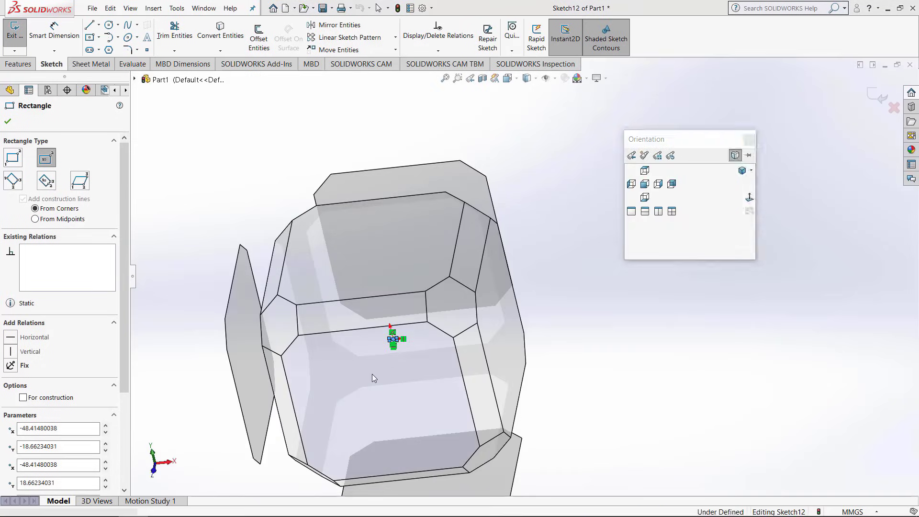
{"action": "left_click", "coordinate": [645, 184]}
{"action": "left_click", "coordinate": [127, 24]}
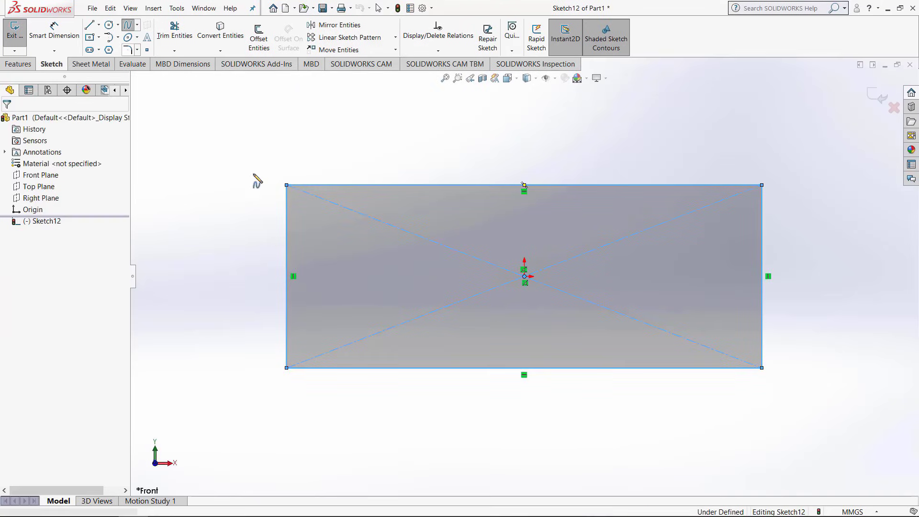
{"action": "left_click", "coordinate": [286, 184]}
{"action": "left_click", "coordinate": [367, 130]}
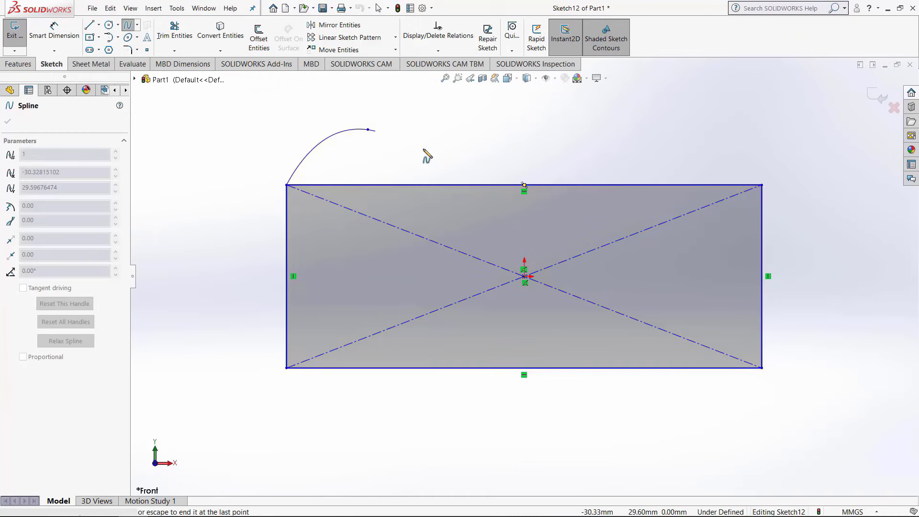
{"action": "left_click", "coordinate": [494, 155]}
{"action": "left_click", "coordinate": [635, 159]}
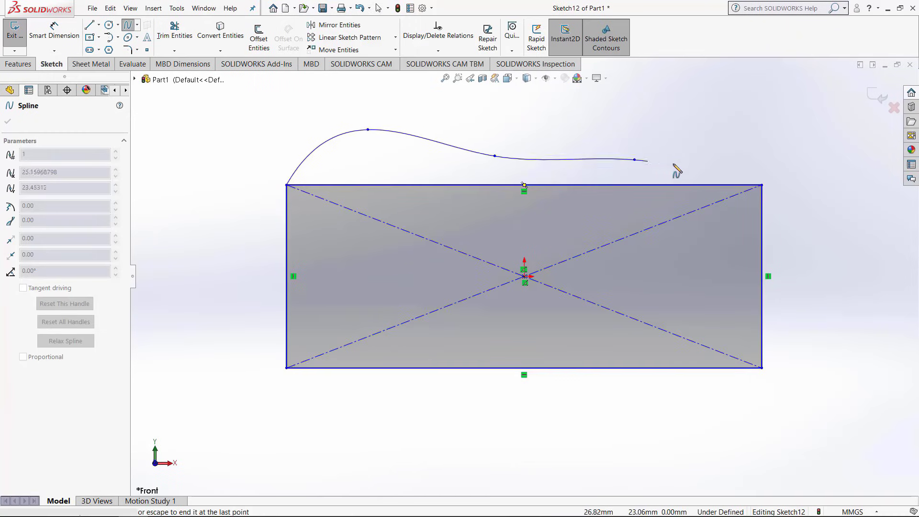
{"action": "left_click", "coordinate": [762, 186]}
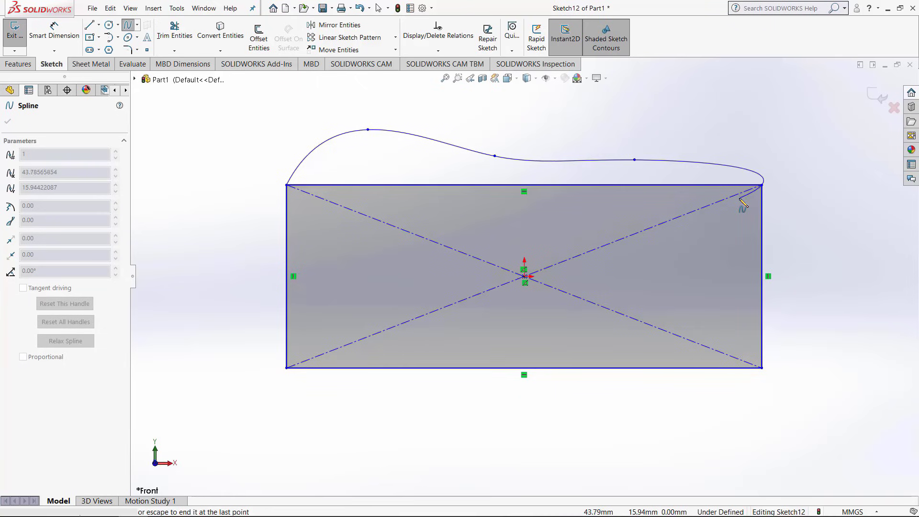
{"action": "key", "text": "Escape"}
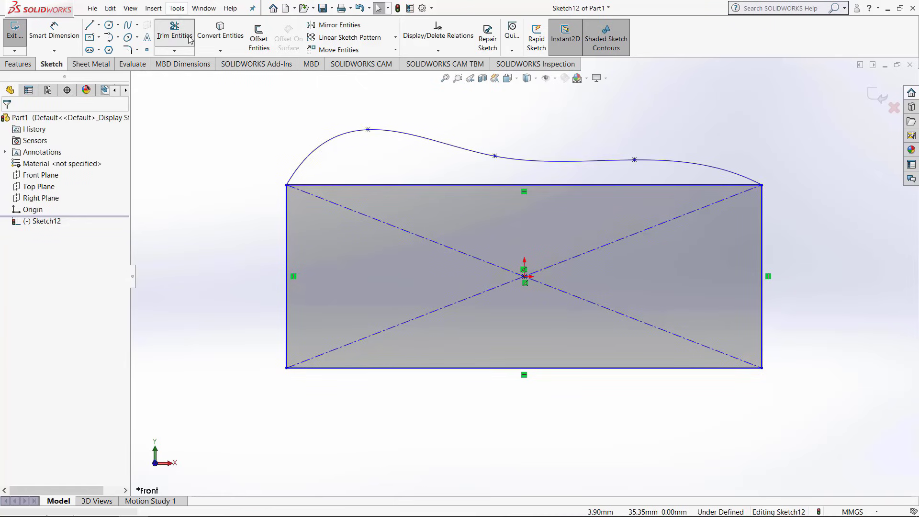
Step: Trim away the rectangle's upper edge beneath the spline with Power Trim
{"action": "left_click", "coordinate": [174, 32]}
{"action": "left_click_drag", "start_coordinate": [416, 191], "coordinate": [393, 177]}
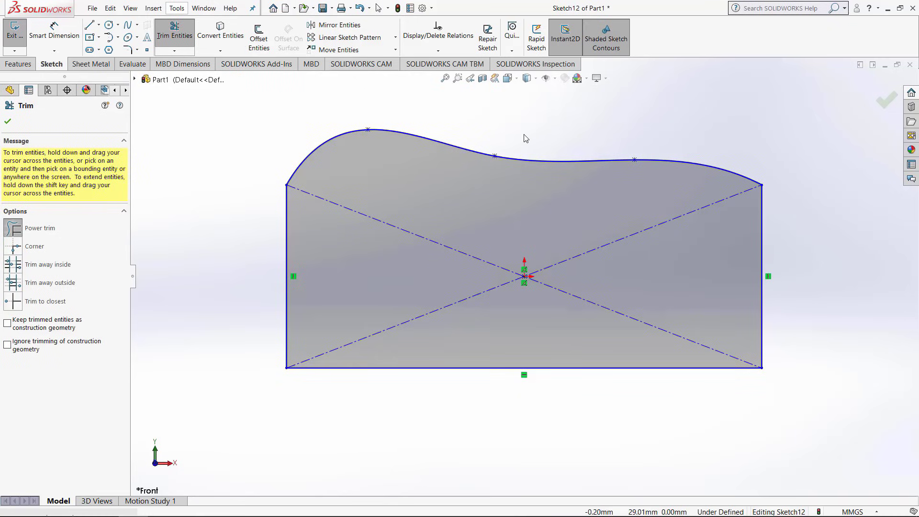
{"action": "middle_click_drag", "start_coordinate": [562, 167], "coordinate": [549, 174]}
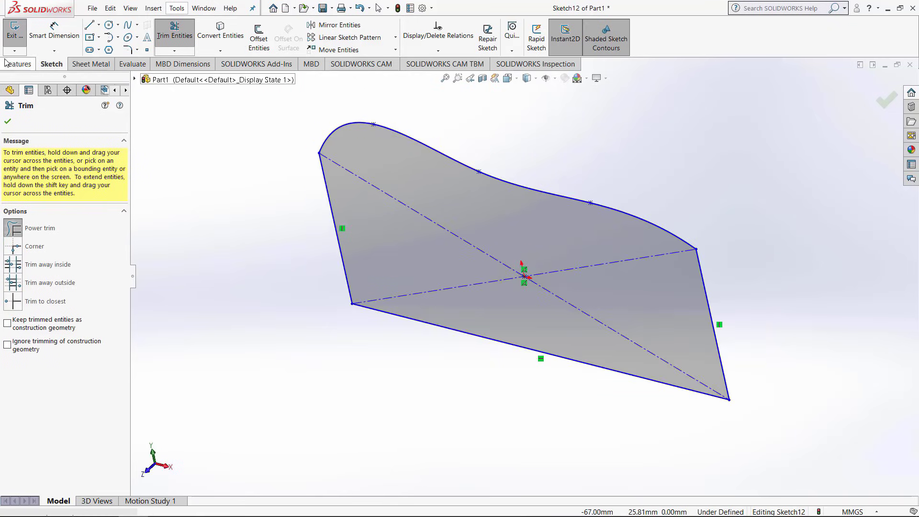
{"action": "left_click", "coordinate": [8, 122]}
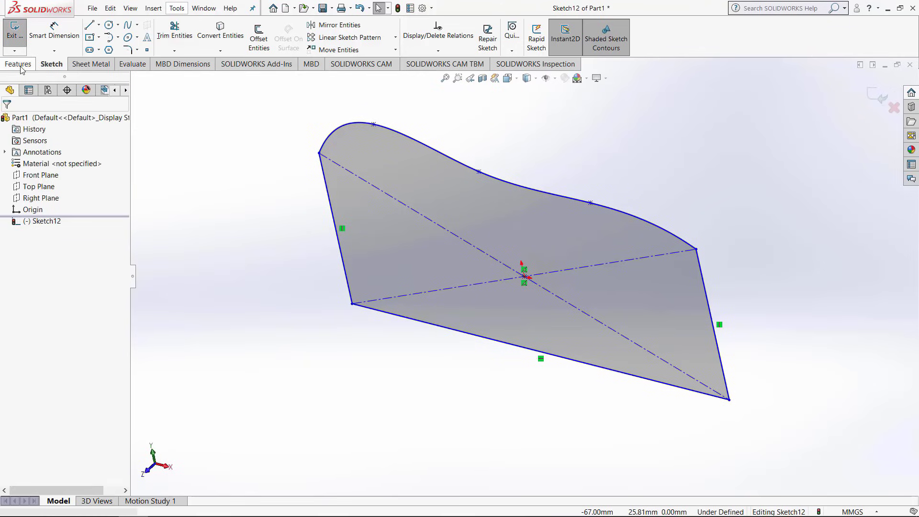
Step: Extrude the closed wavy profile from the sketch plane as a solid block with a Blind end condition
{"action": "left_click", "coordinate": [18, 63]}
{"action": "left_click", "coordinate": [17, 30]}
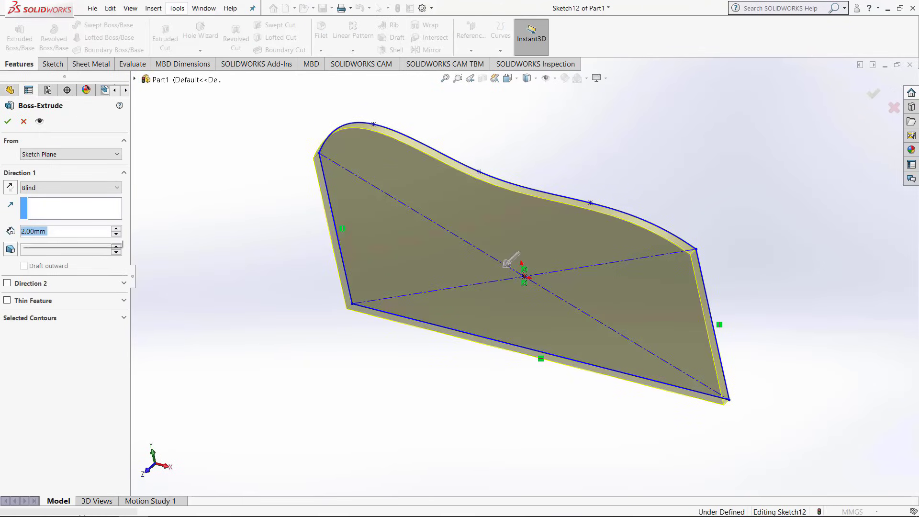
{"action": "left_click", "coordinate": [8, 121]}
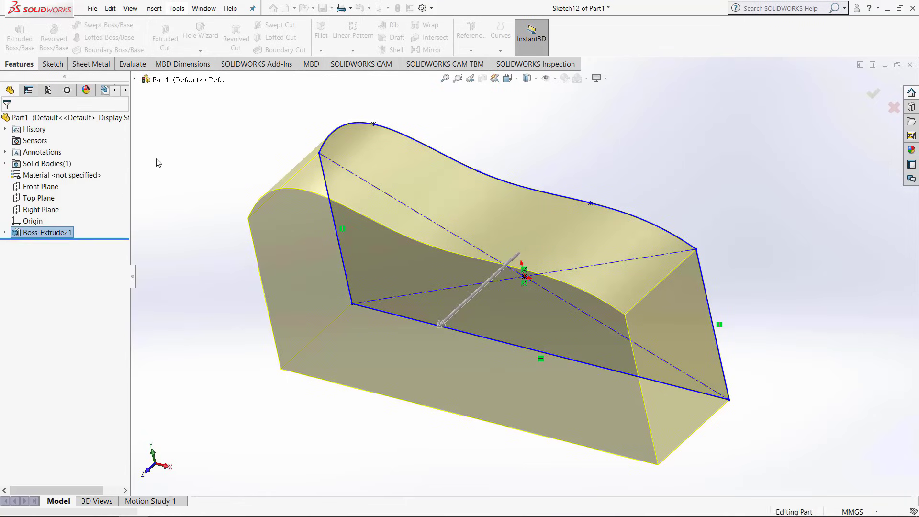
Step: Sketch a horizontal centerline about 82 mm long on the Top Plane, running lengthwise near the middle of the block
{"action": "middle_click_drag", "start_coordinate": [475, 170], "coordinate": [673, 286]}
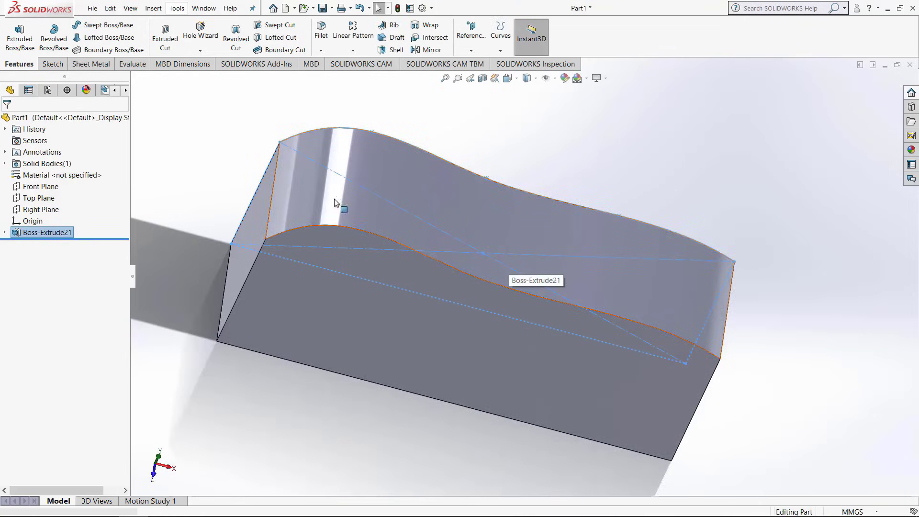
{"action": "middle_click_drag", "start_coordinate": [338, 201], "coordinate": [421, 199]}
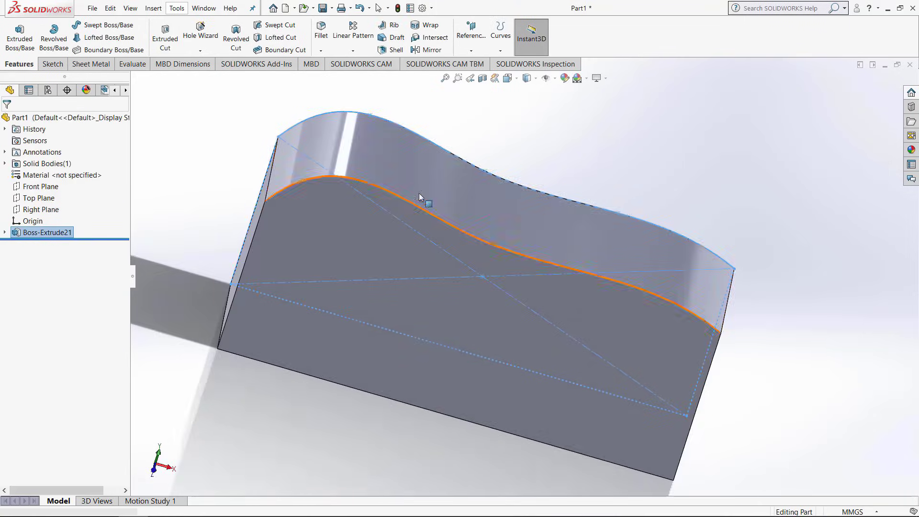
{"action": "key", "text": "ctrl+7"}
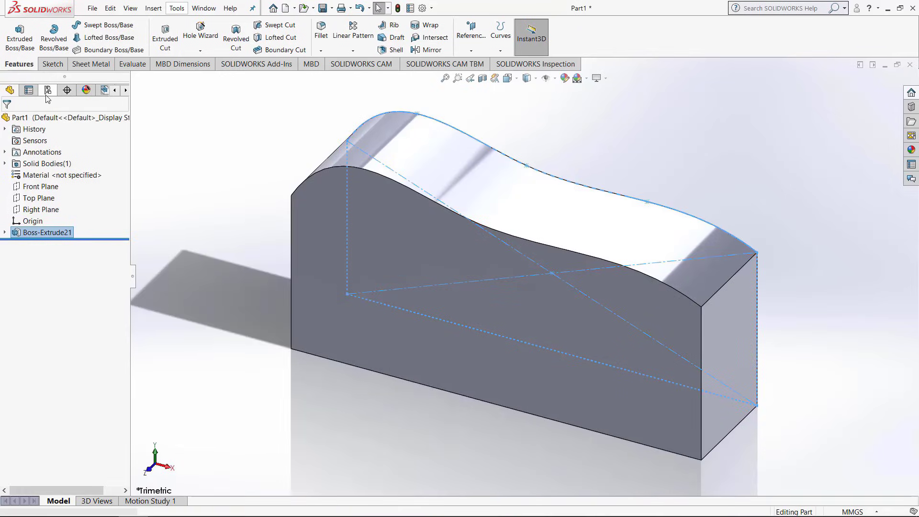
{"action": "key", "text": "ctrl+5"}
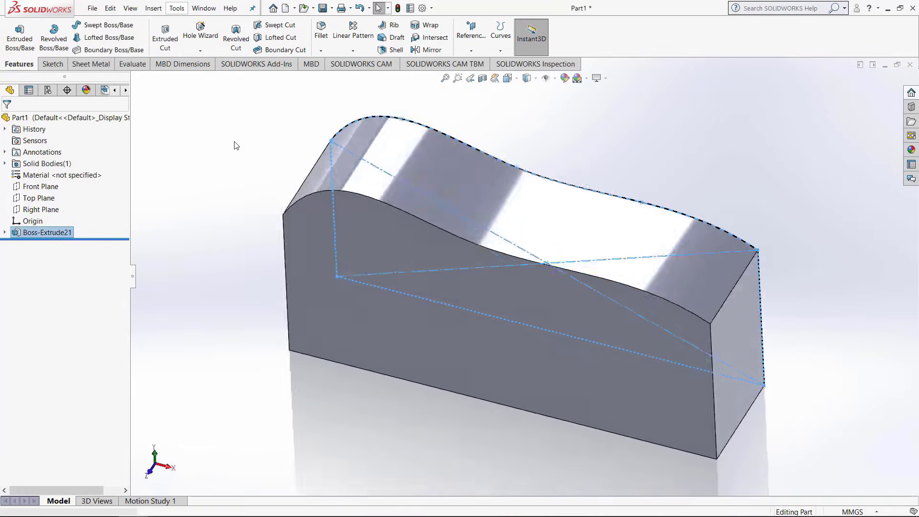
{"action": "left_click", "coordinate": [53, 64]}
{"action": "left_click", "coordinate": [14, 31]}
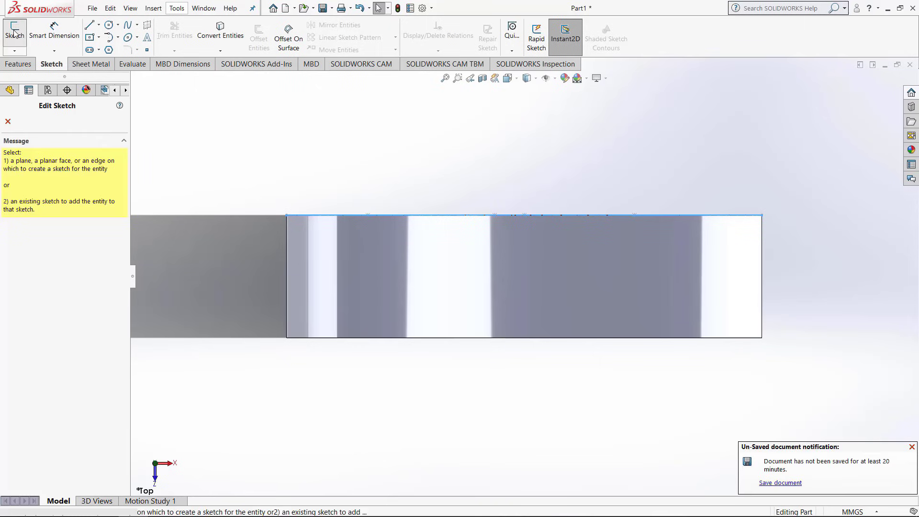
{"action": "left_click", "coordinate": [135, 79]}
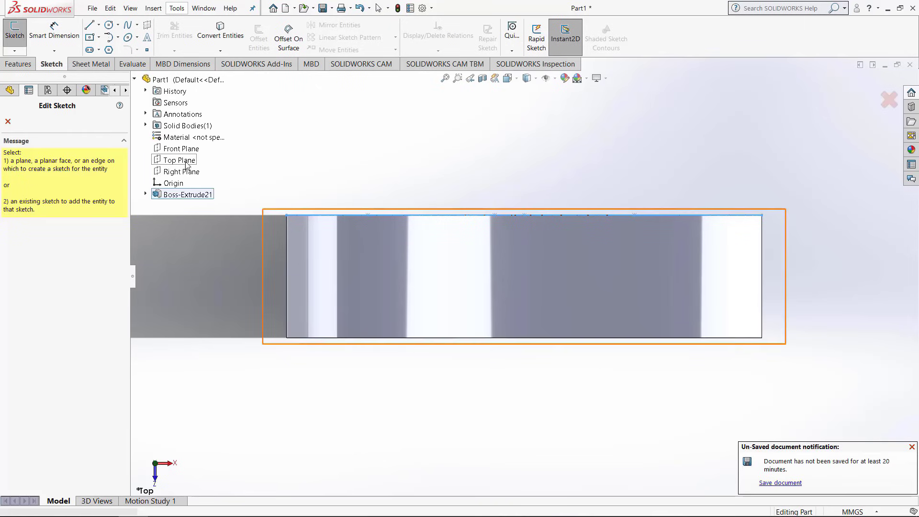
{"action": "left_click", "coordinate": [186, 165]}
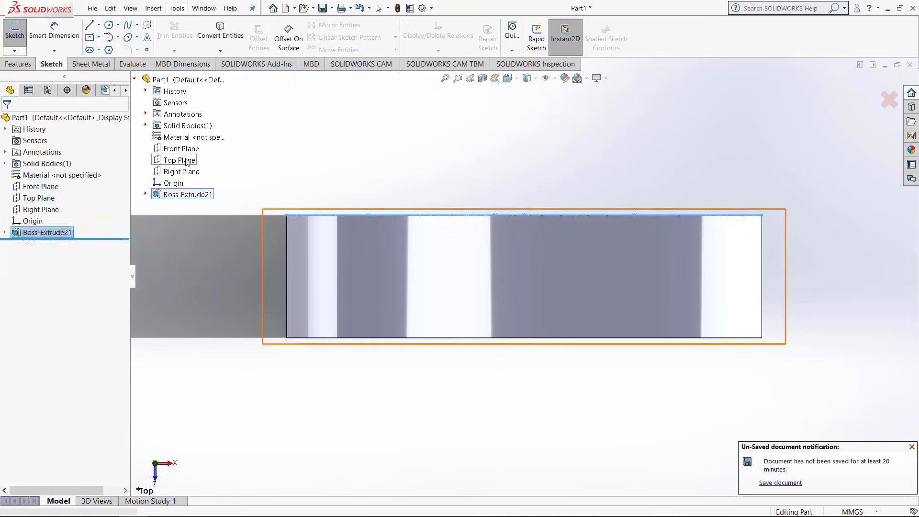
{"action": "left_click", "coordinate": [99, 25]}
{"action": "left_click", "coordinate": [117, 49]}
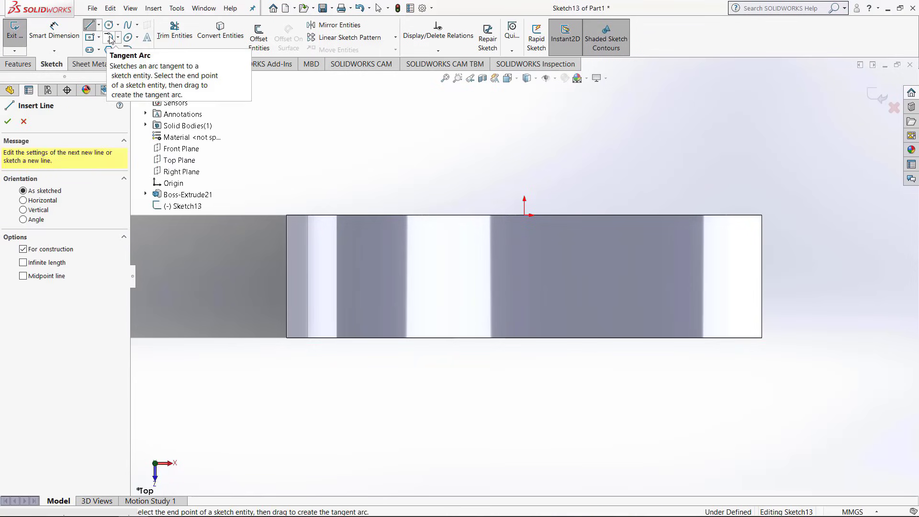
{"action": "left_click", "coordinate": [339, 283]}
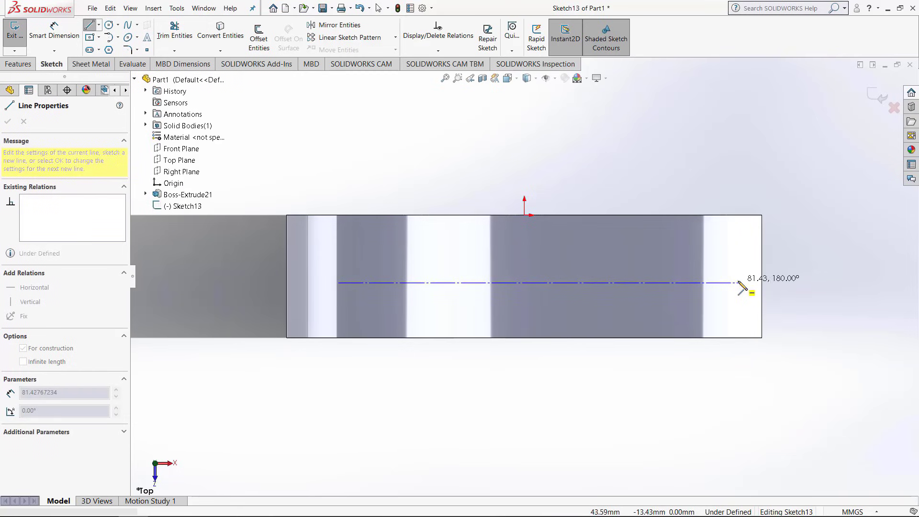
{"action": "left_click", "coordinate": [738, 283]}
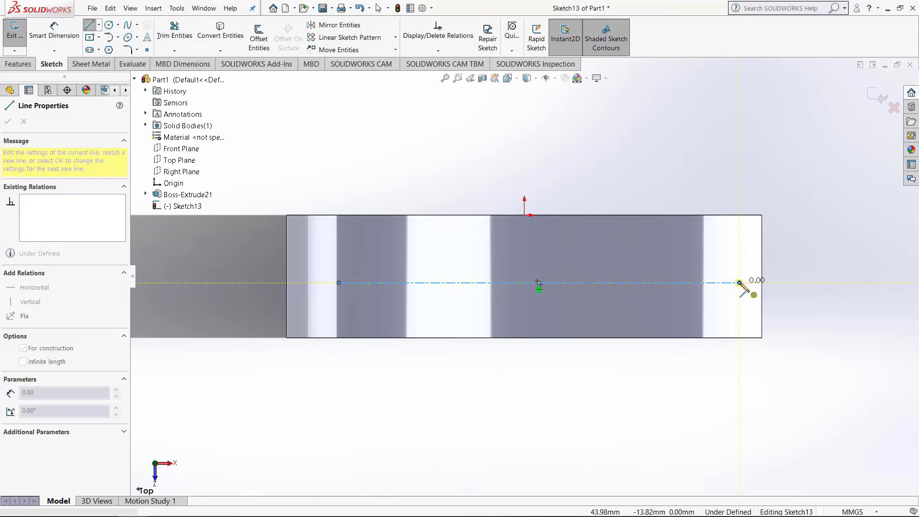
{"action": "key", "text": "Escape"}
Step: Add the sketch text "GoEngineer" along the centerline
{"action": "mouse_move", "coordinate": [668, 281]}
{"action": "middle_mouse_down"}
{"action": "mouse_move", "coordinate": [648, 170]}
{"action": "mouse_move", "coordinate": [677, 268]}
{"action": "mouse_move", "coordinate": [593, 256]}
{"action": "middle_mouse_up"}
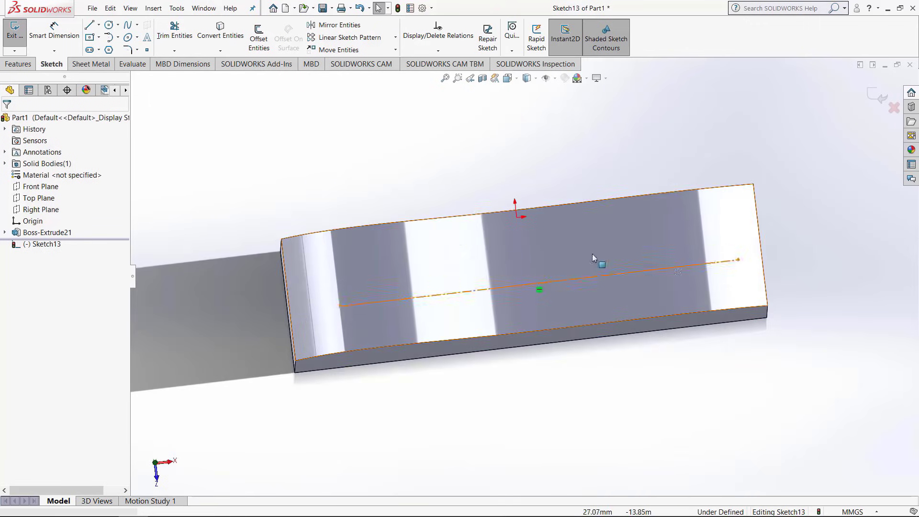
{"action": "left_click", "coordinate": [147, 42]}
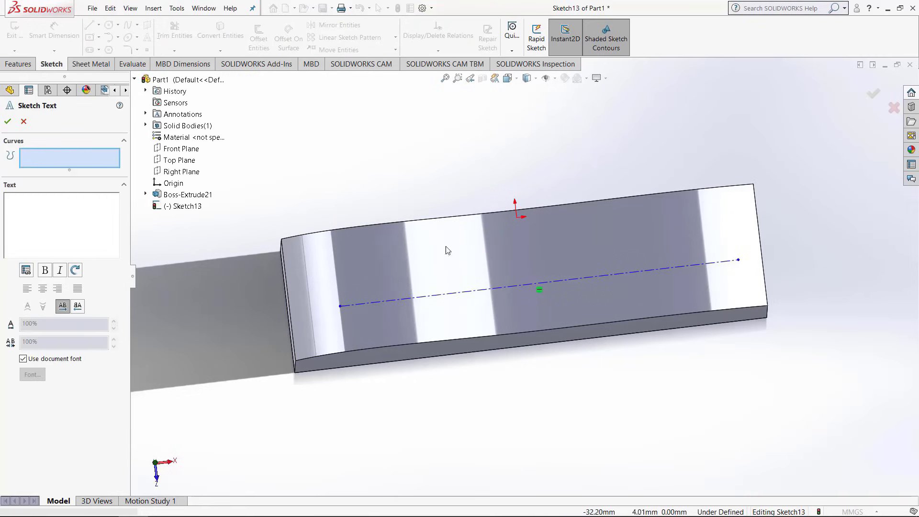
{"action": "left_click", "coordinate": [583, 279]}
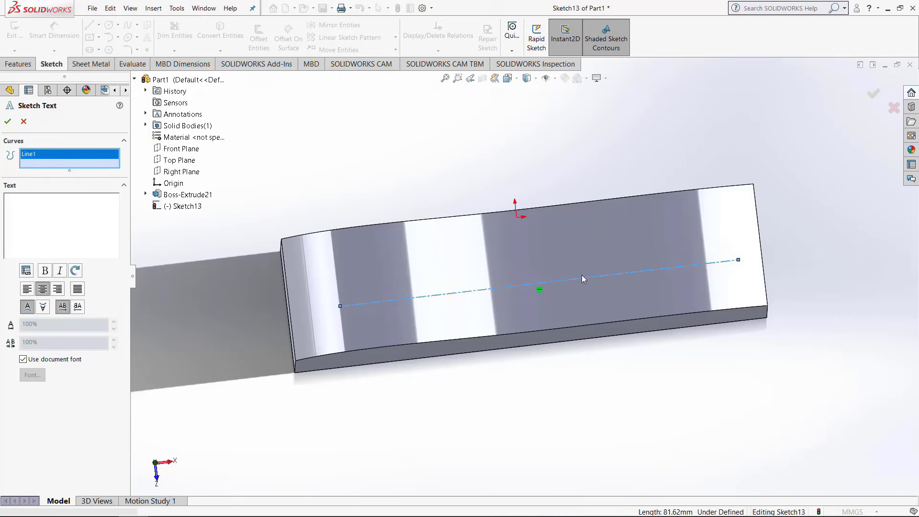
{"action": "type", "text": "GoEngineer"}
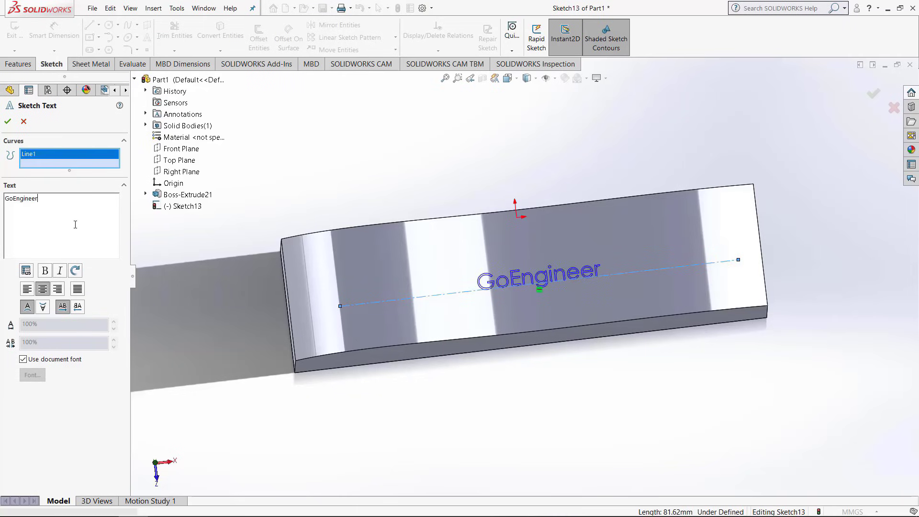
Step: Override the document font and set the height of the GoEngineer text to 10 mm, accepting the sketch text
{"action": "left_click", "coordinate": [23, 359]}
{"action": "left_click", "coordinate": [32, 374]}
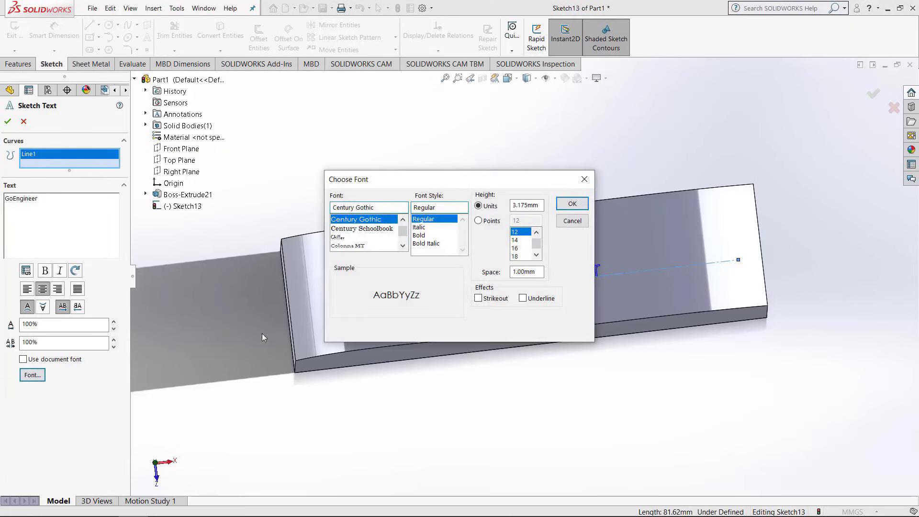
{"action": "left_click_drag", "start_coordinate": [540, 206], "coordinate": [492, 209]}
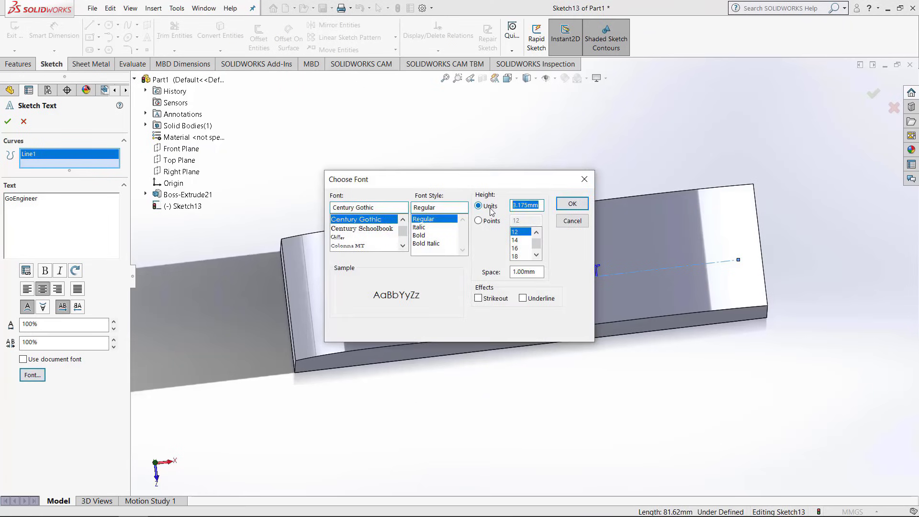
{"action": "type", "text": "10"}
{"action": "key", "text": "Return"}
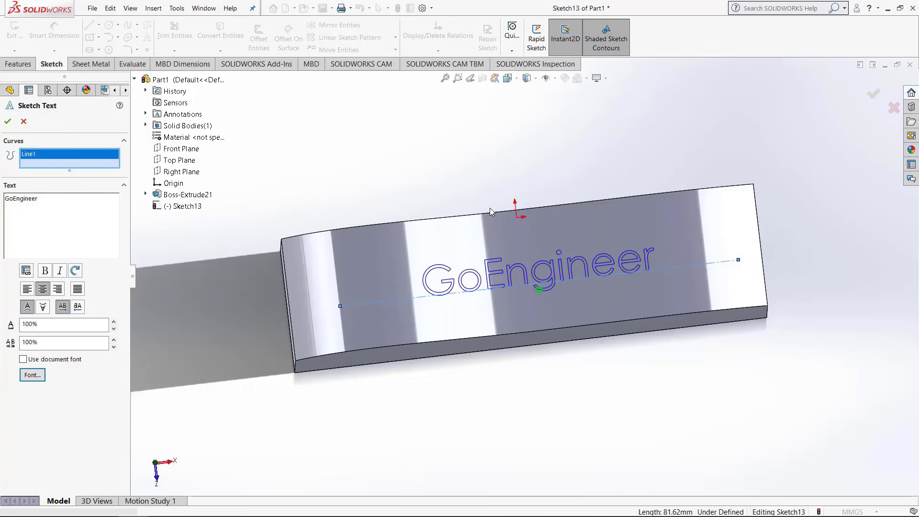
{"action": "left_click", "coordinate": [7, 121]}
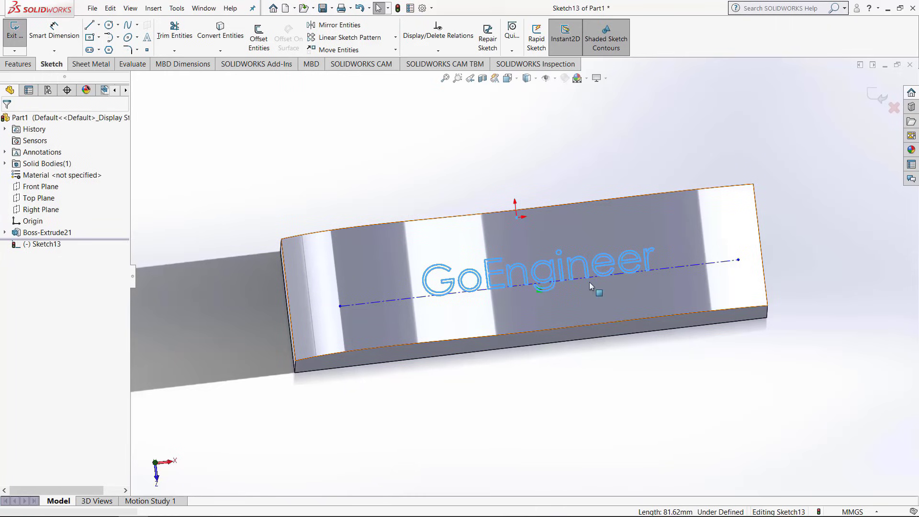
Step: Extrude the GoEngineer sketch text as a Blind boss 33 mm upward through the block's wavy upper surface
{"action": "mouse_move", "coordinate": [512, 327]}
{"action": "middle_mouse_down"}
{"action": "mouse_move", "coordinate": [530, 230]}
{"action": "mouse_move", "coordinate": [498, 214]}
{"action": "middle_mouse_up"}
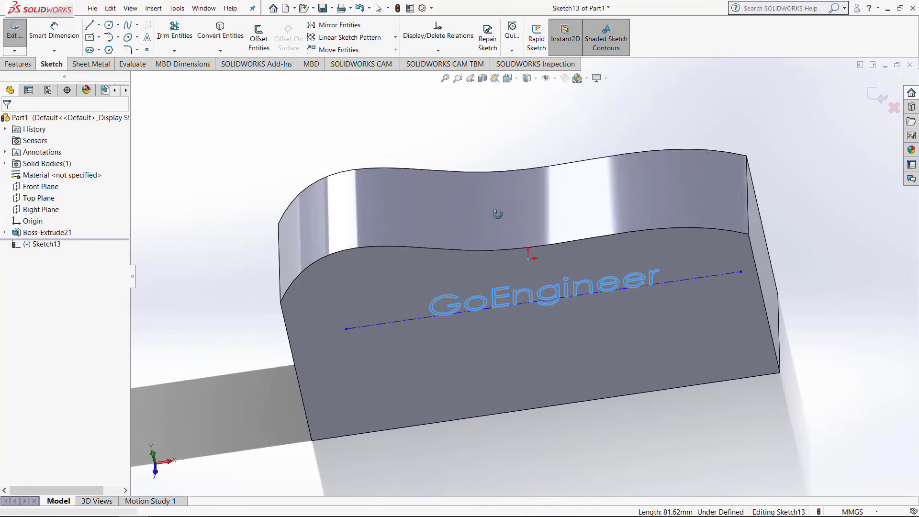
{"action": "left_click", "coordinate": [15, 32]}
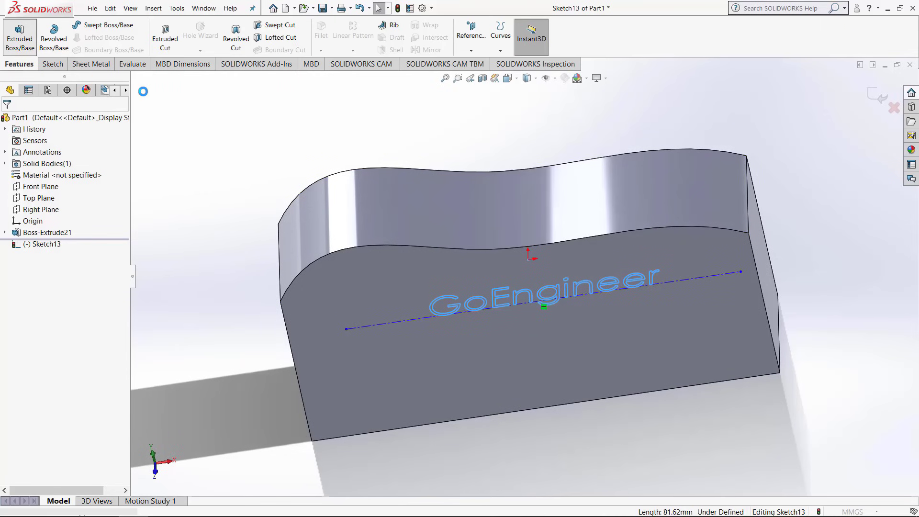
{"action": "middle_click_drag", "start_coordinate": [502, 334], "coordinate": [506, 249]}
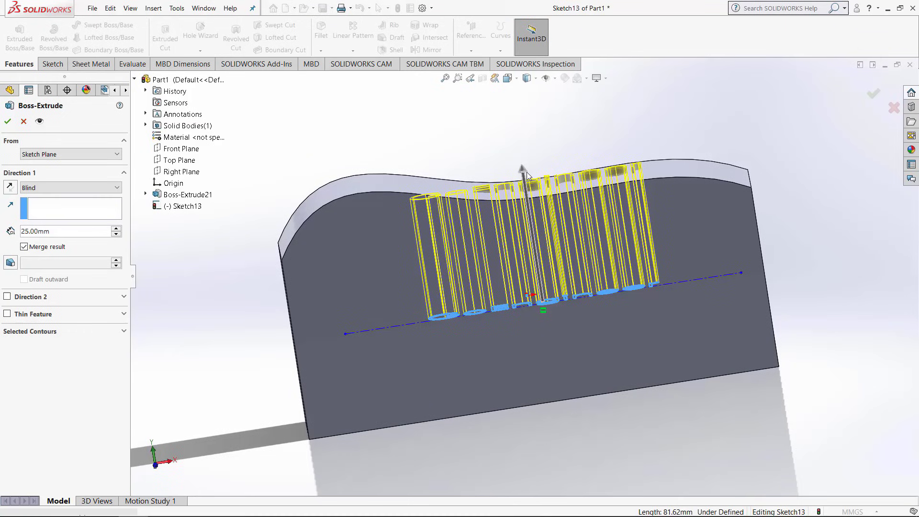
{"action": "left_click_drag", "start_coordinate": [523, 162], "coordinate": [517, 130]}
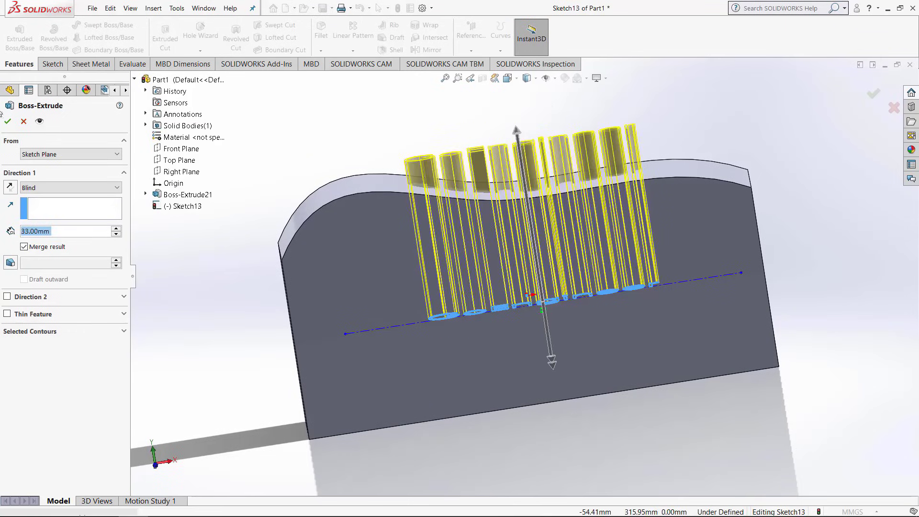
{"action": "left_click", "coordinate": [8, 123]}
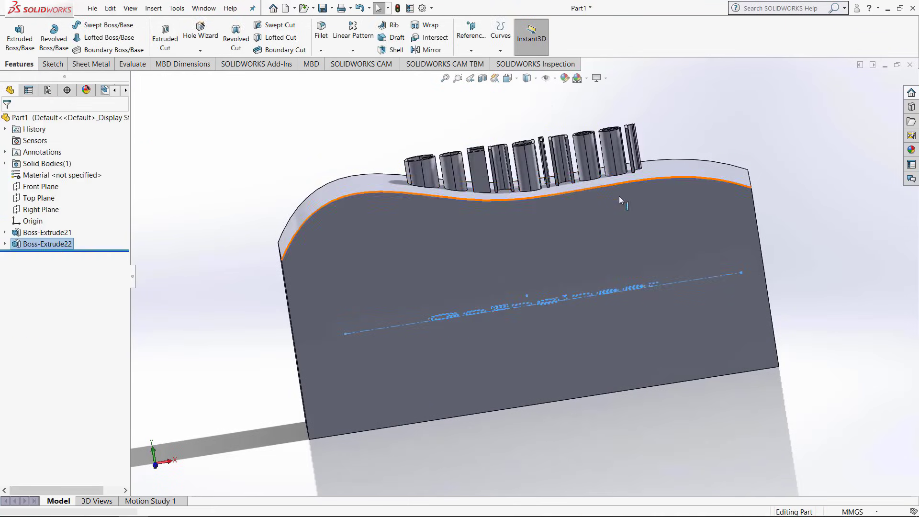
Step: Change the text extrusion's end condition to Offset From Surface, using the wavy upper face as reference with the offset reversed
{"action": "middle_click_drag", "start_coordinate": [624, 273], "coordinate": [554, 146]}
{"action": "right_click", "coordinate": [553, 136]}
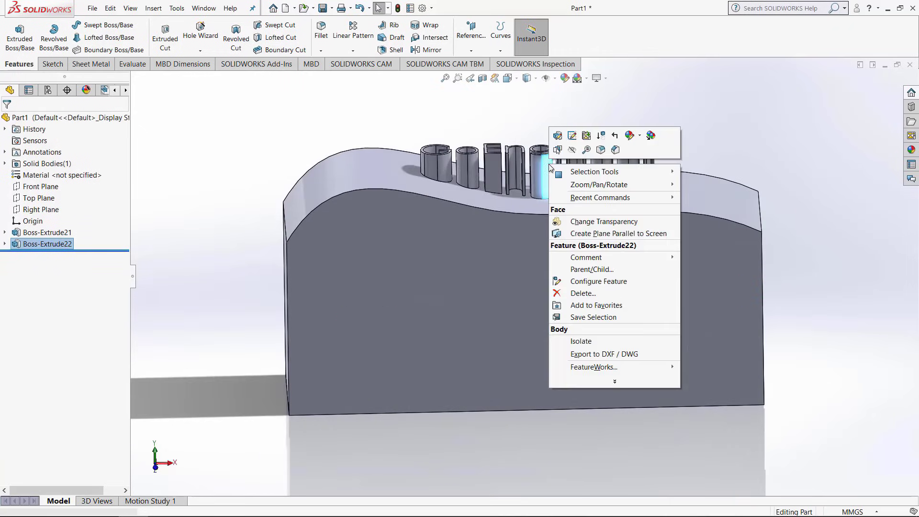
{"action": "left_click", "coordinate": [558, 136]}
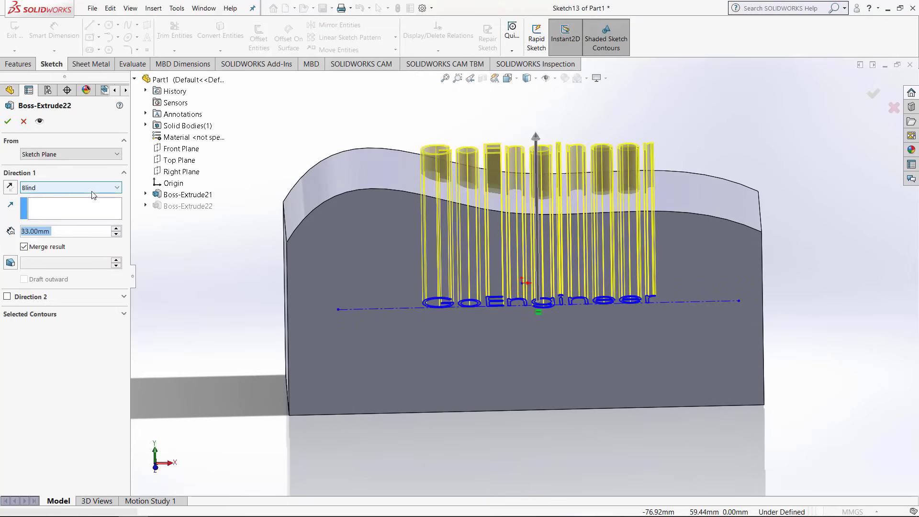
{"action": "left_click", "coordinate": [93, 188]}
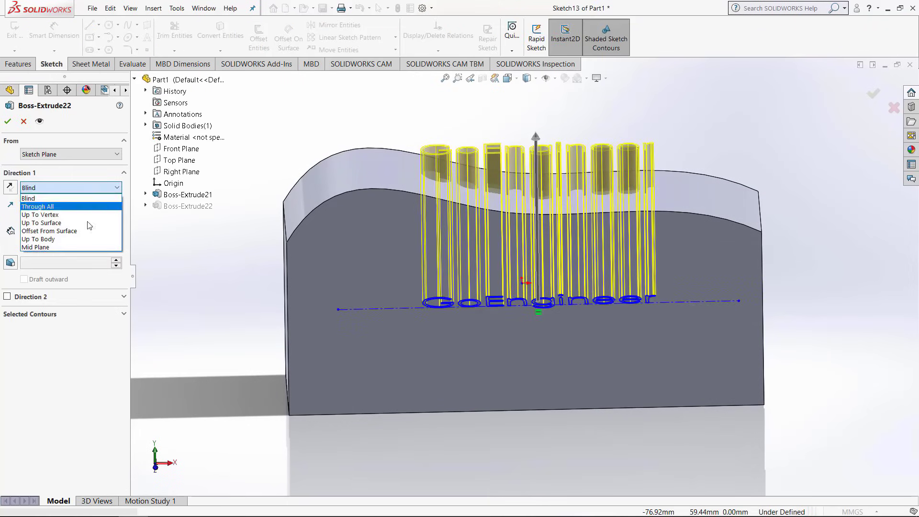
{"action": "left_click", "coordinate": [80, 231]}
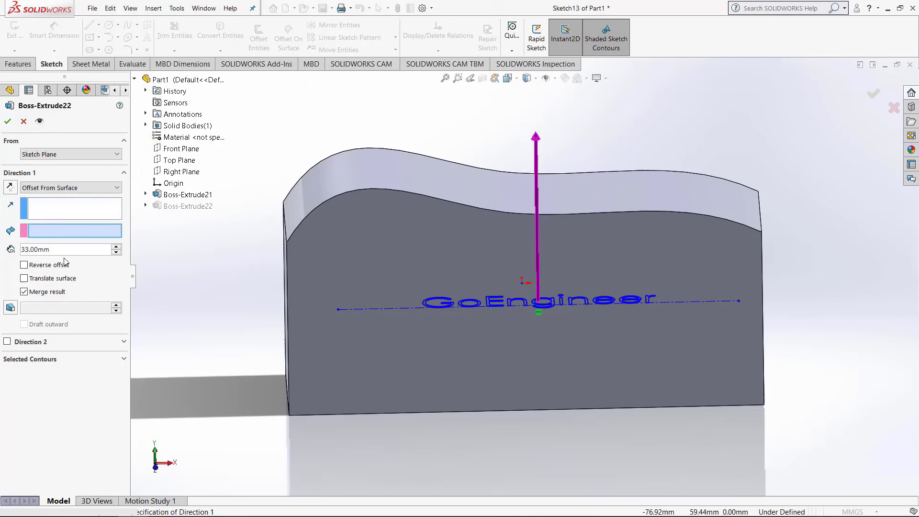
{"action": "left_click", "coordinate": [496, 194]}
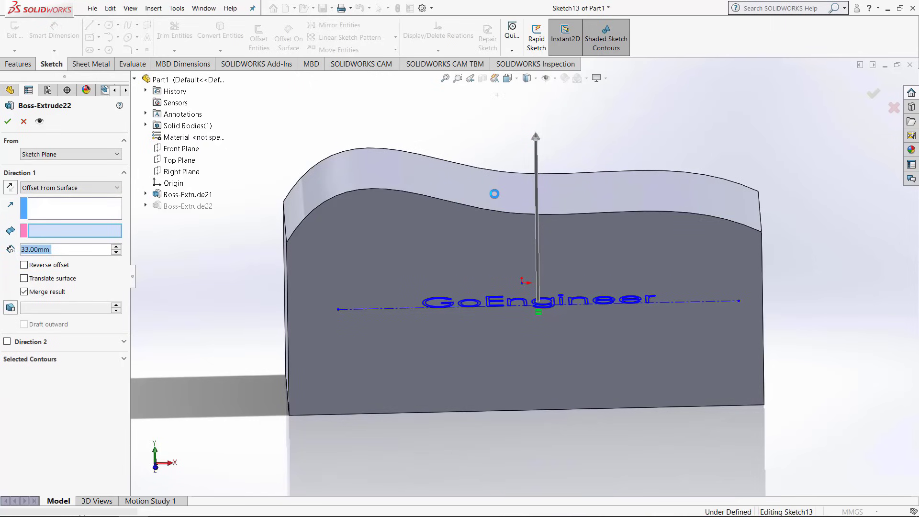
{"action": "scroll", "coordinate": [459, 196], "scroll_direction": "up", "scroll_amount": 2}
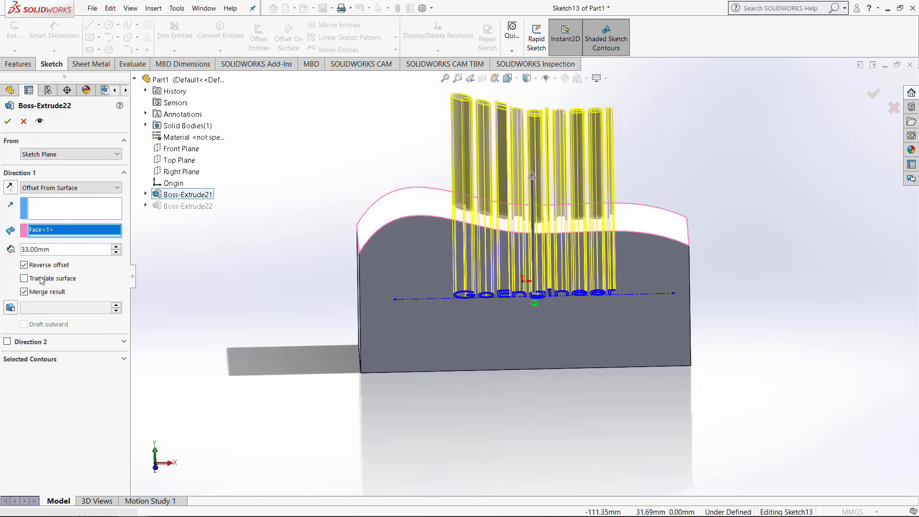
Step: Set the text extrusion's offset distance from the wavy face to 2 mm and accept the edited feature
{"action": "double_click", "coordinate": [38, 249]}
{"action": "type", "text": "2"}
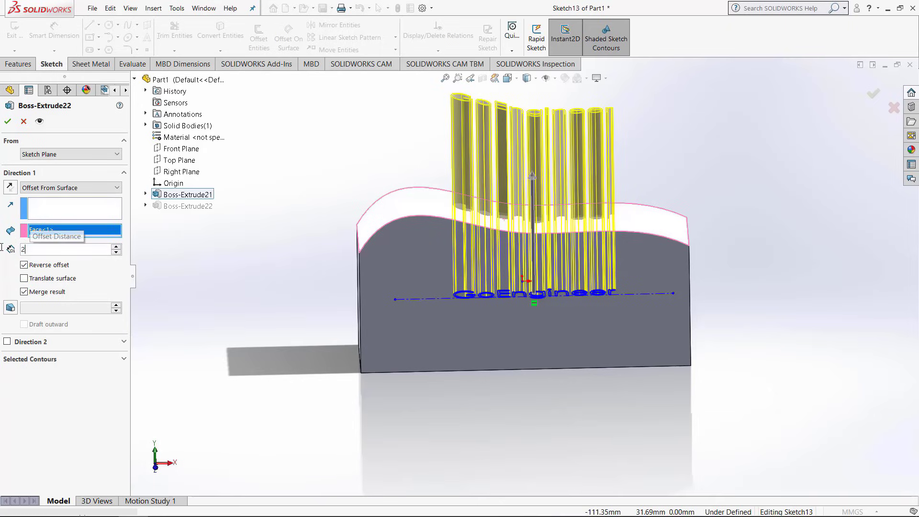
{"action": "key", "text": "Return"}
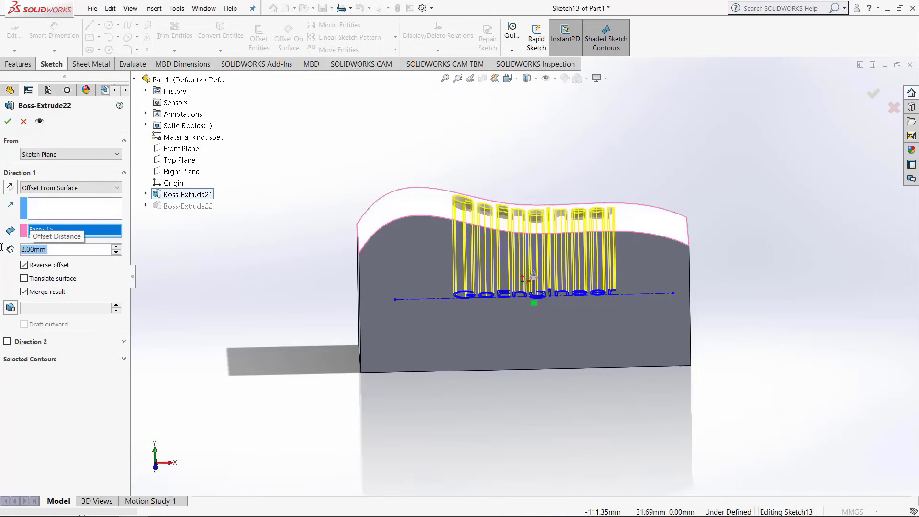
{"action": "scroll", "coordinate": [507, 193], "scroll_direction": "down", "scroll_amount": 3}
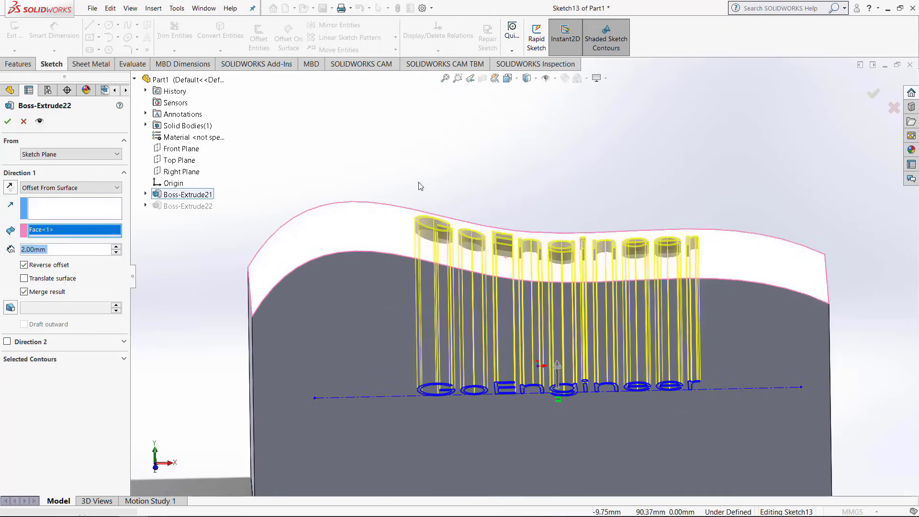
{"action": "scroll", "coordinate": [412, 192], "scroll_direction": "down", "scroll_amount": 2}
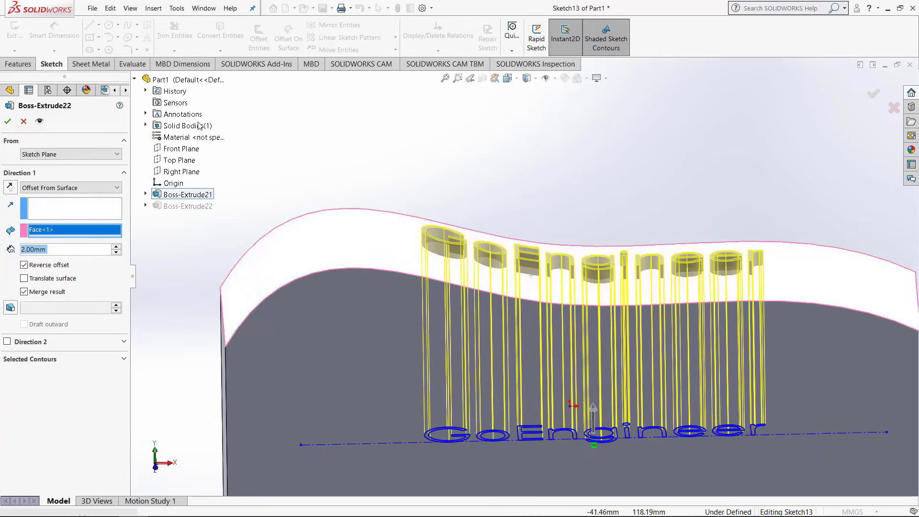
{"action": "left_click", "coordinate": [7, 122]}
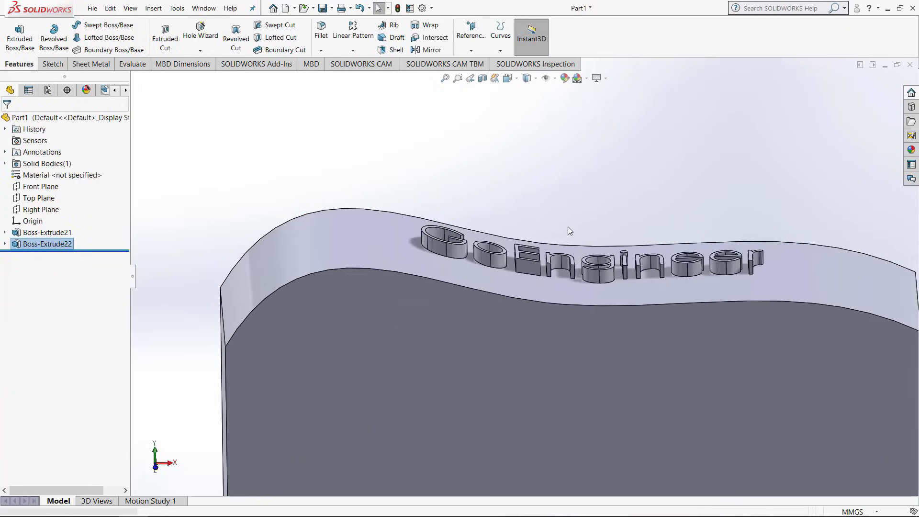
Step: Inspect the raised letters from the front, and delete the GoEngineer text extrusion while keeping its sketch
{"action": "middle_click_drag", "start_coordinate": [458, 275], "coordinate": [500, 290]}
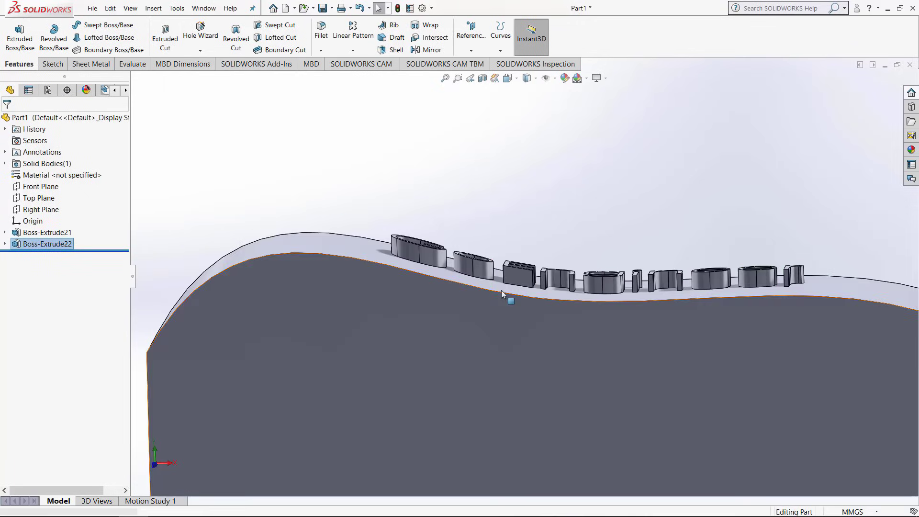
{"action": "key", "text": "ctrl+5"}
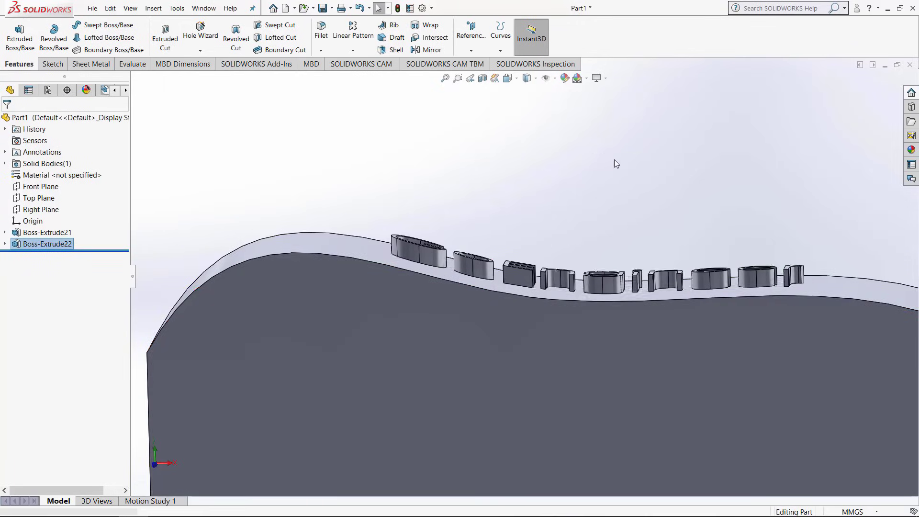
{"action": "key", "text": "ctrl+1"}
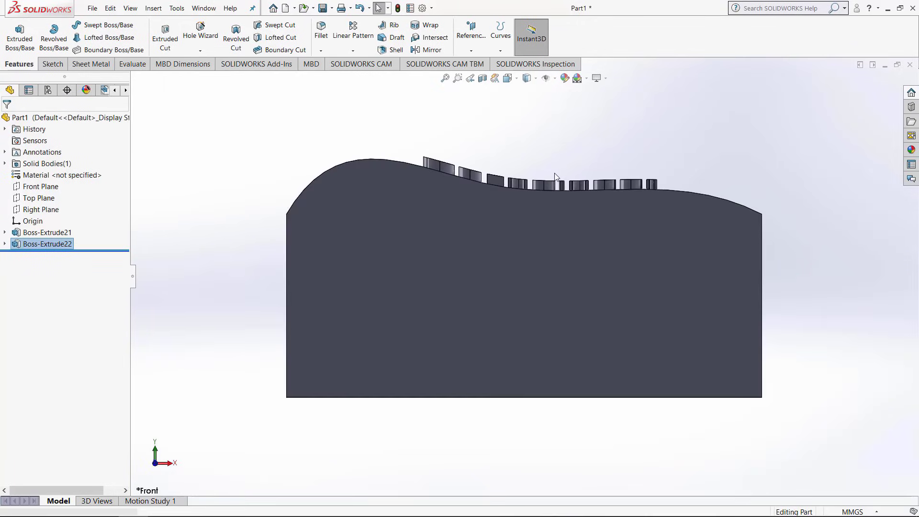
{"action": "scroll", "coordinate": [534, 165], "scroll_direction": "down", "scroll_amount": 3}
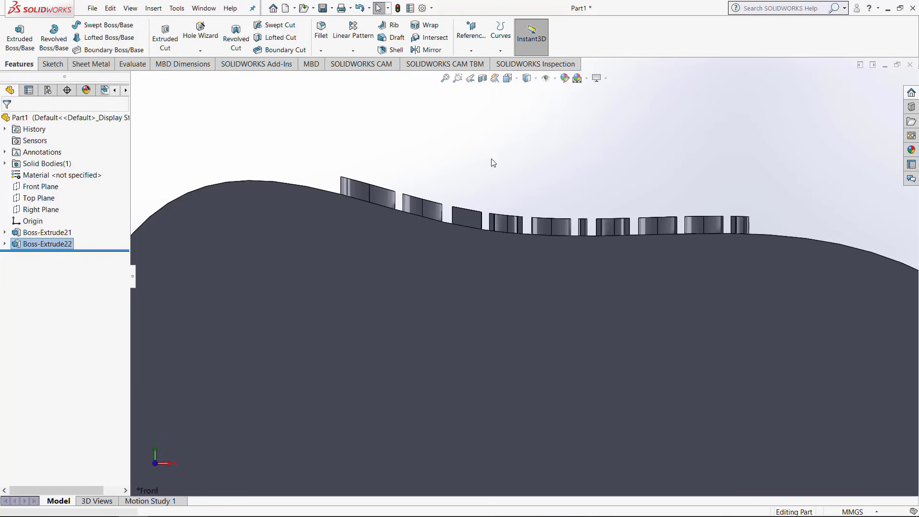
{"action": "middle_click_drag", "start_coordinate": [493, 163], "coordinate": [485, 287]}
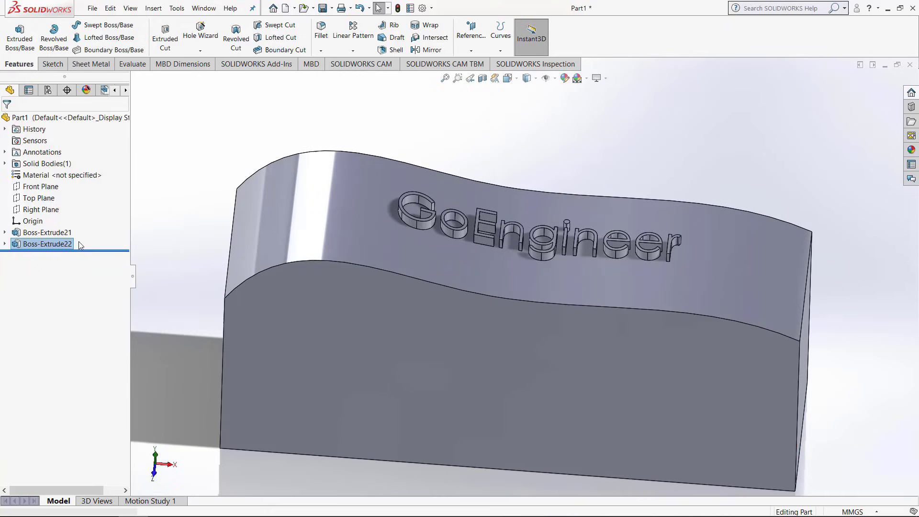
{"action": "key", "text": "Delete"}
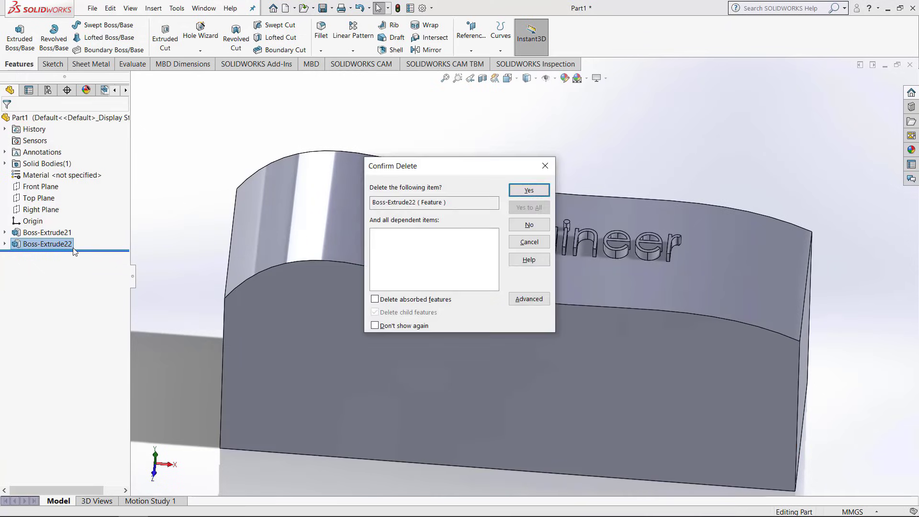
{"action": "key", "text": "Return"}
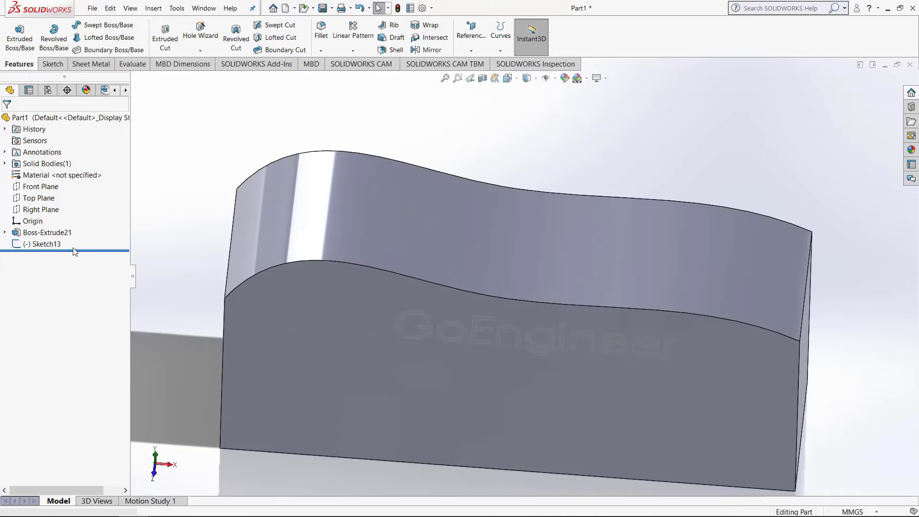
Step: Wrap the GoEngineer text sketch onto the block's wavy upper face as an emboss 1 mm thick
{"action": "left_click", "coordinate": [426, 26]}
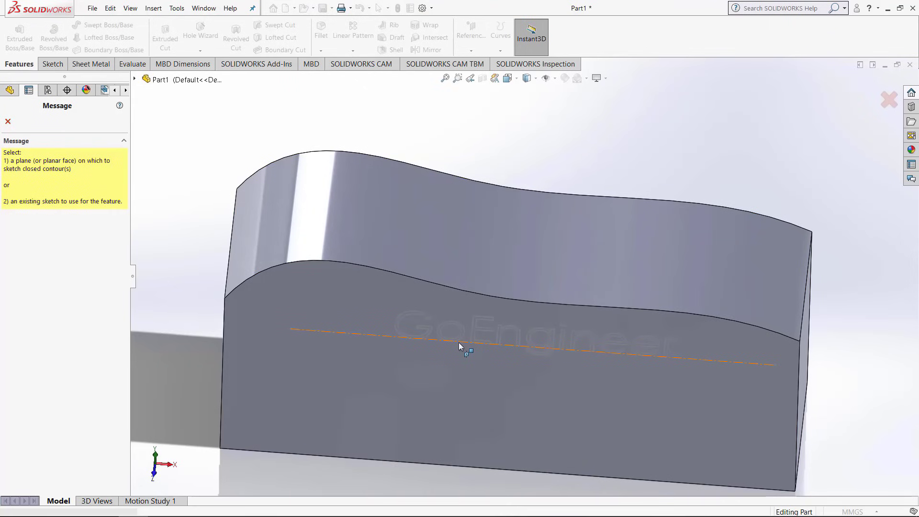
{"action": "left_click", "coordinate": [459, 343]}
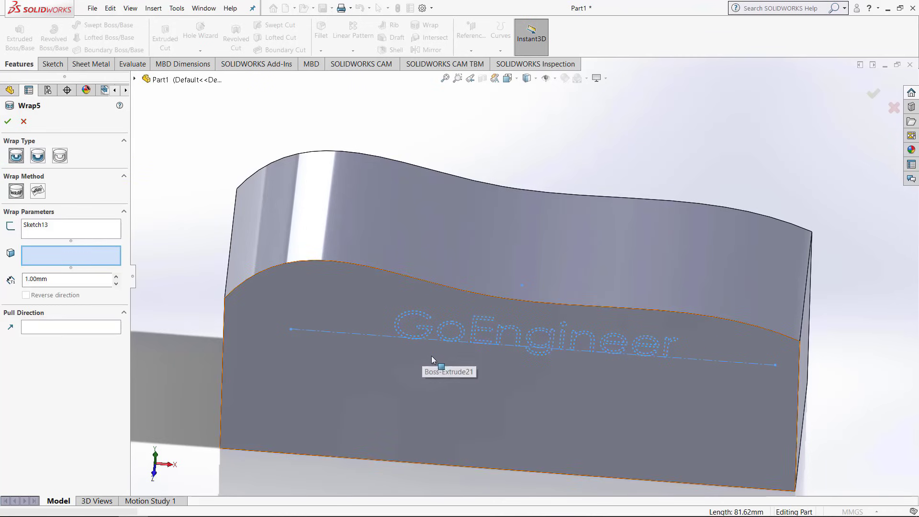
{"action": "left_click", "coordinate": [347, 233]}
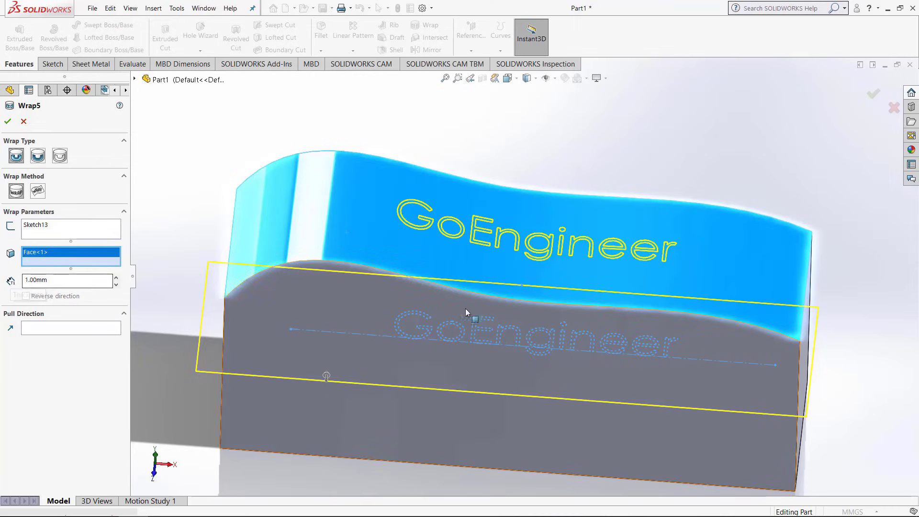
{"action": "middle_click_drag", "start_coordinate": [560, 330], "coordinate": [544, 266]}
{"action": "left_click", "coordinate": [10, 123]}
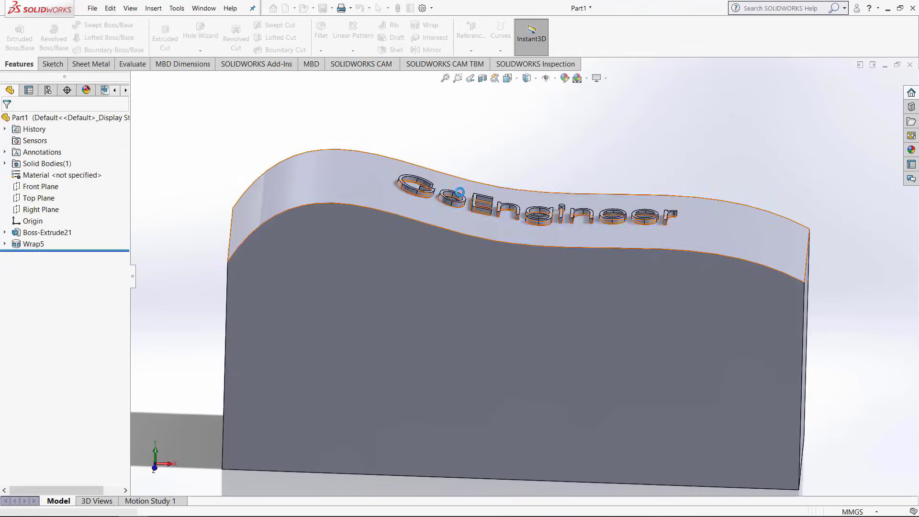
Step: Inspect the embossed letters from the front, and delete the wrap feature while keeping the text sketch
{"action": "scroll", "coordinate": [537, 199], "scroll_direction": "down", "scroll_amount": 3}
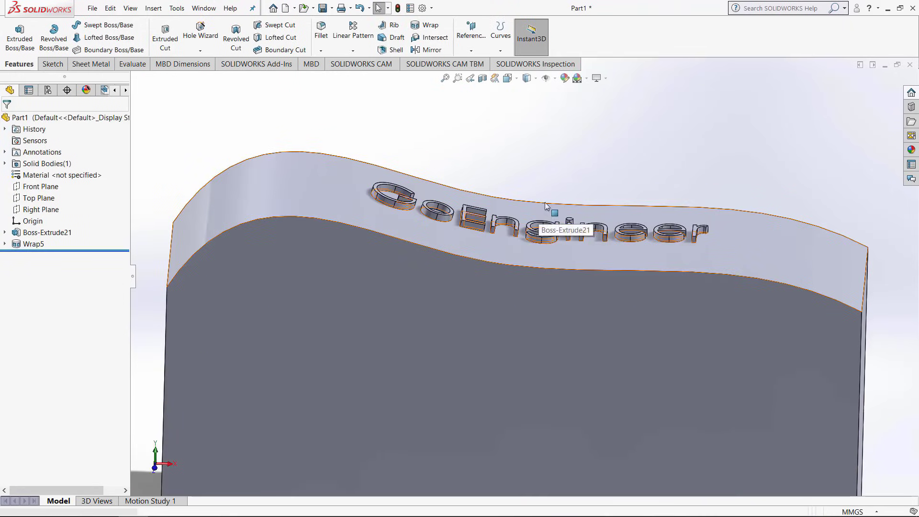
{"action": "key", "text": "ctrl+1"}
{"action": "scroll", "coordinate": [524, 171], "scroll_direction": "down", "scroll_amount": 2}
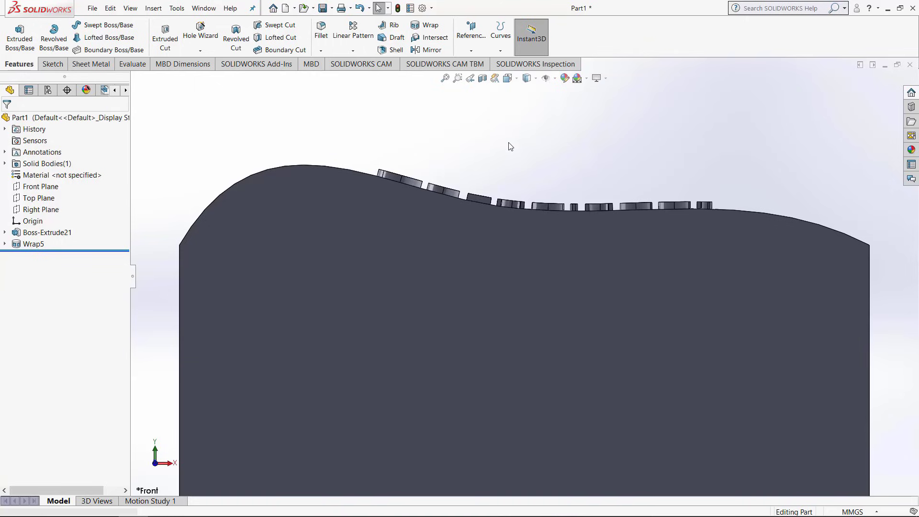
{"action": "middle_click_drag", "start_coordinate": [509, 158], "coordinate": [500, 287]}
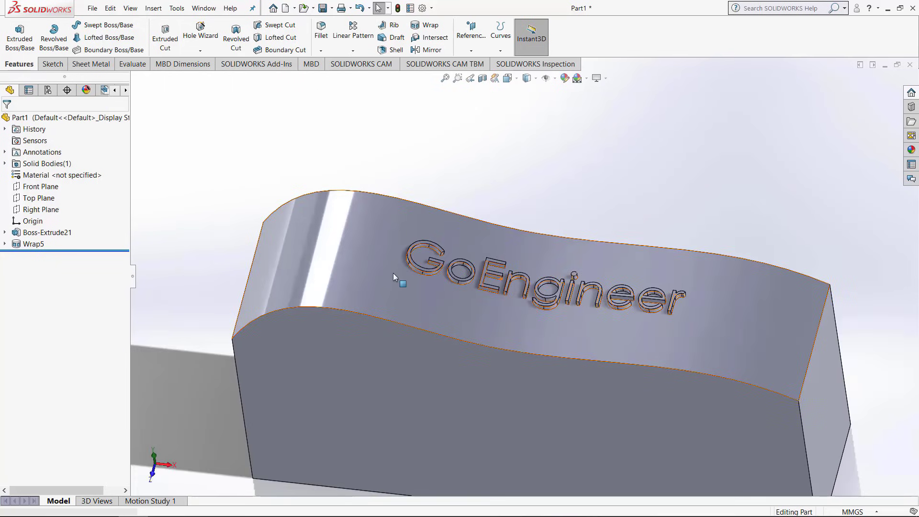
{"action": "left_click", "coordinate": [34, 245]}
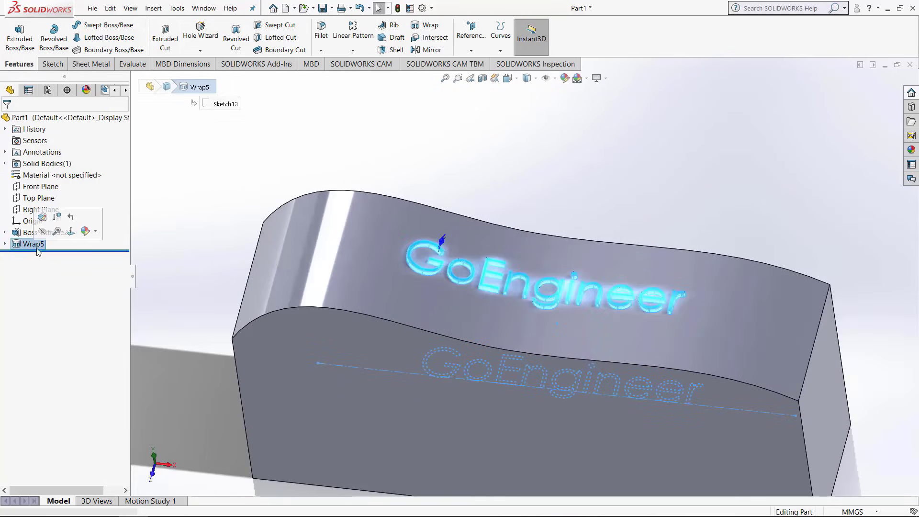
{"action": "key", "text": "Delete"}
{"action": "left_click", "coordinate": [529, 189]}
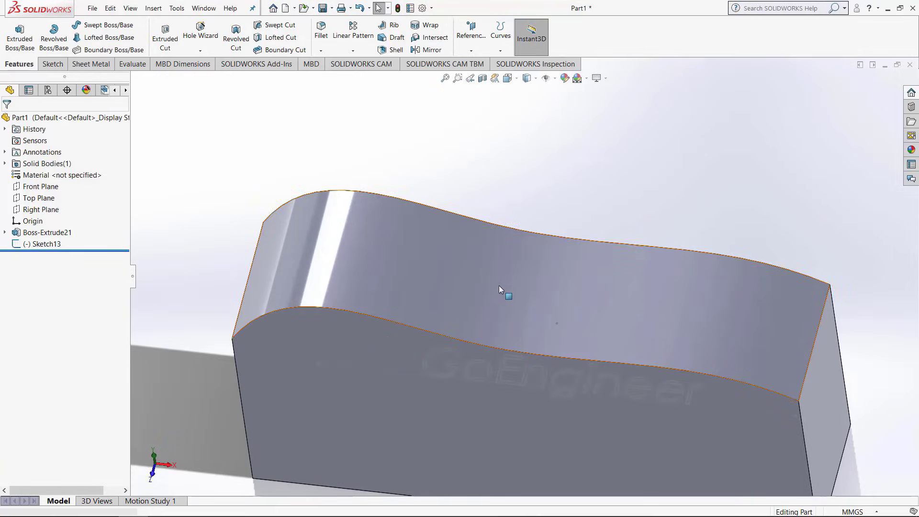
Step: Set up a reference plane parallel to the Top Plane, offset 20 mm upward
{"action": "middle_click_drag", "start_coordinate": [499, 285], "coordinate": [507, 197]}
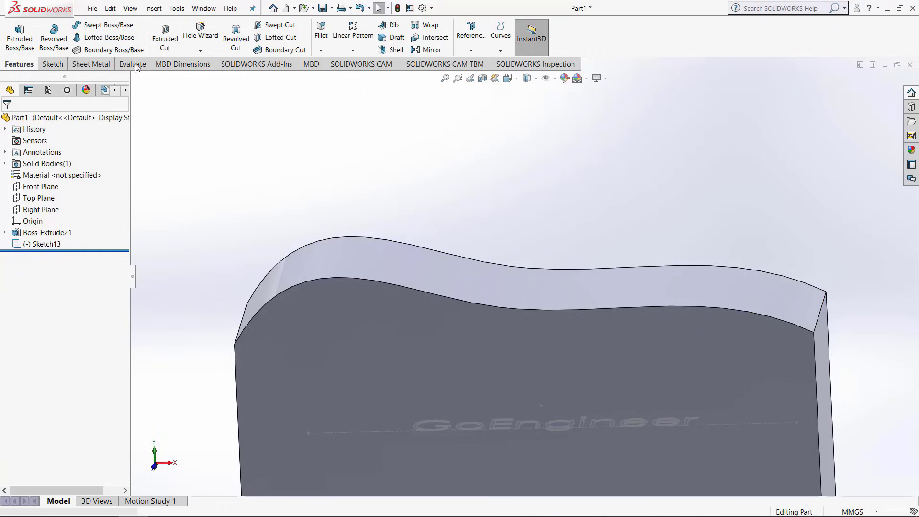
{"action": "left_click", "coordinate": [153, 8]}
{"action": "mouse_move", "coordinate": [173, 139]}
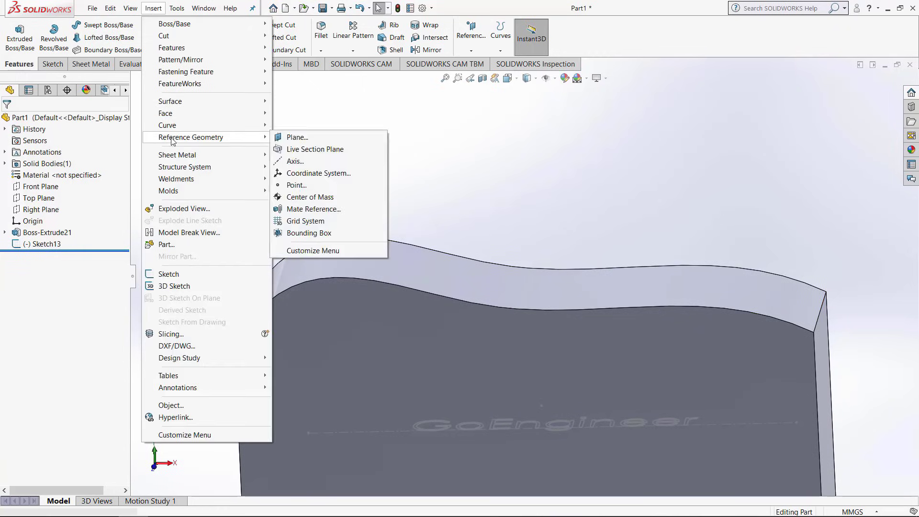
{"action": "left_click", "coordinate": [290, 138]}
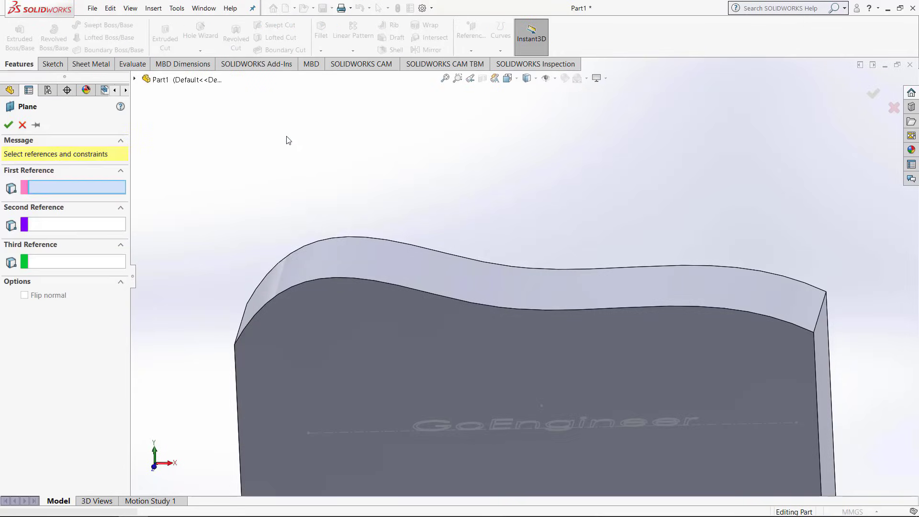
{"action": "left_click", "coordinate": [135, 80]}
{"action": "left_click", "coordinate": [178, 160]}
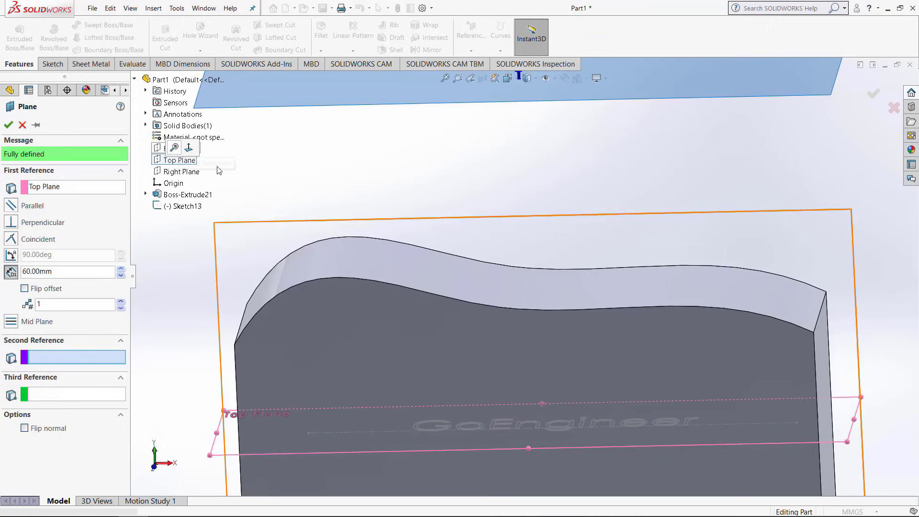
{"action": "middle_click_drag", "start_coordinate": [510, 260], "coordinate": [511, 215]}
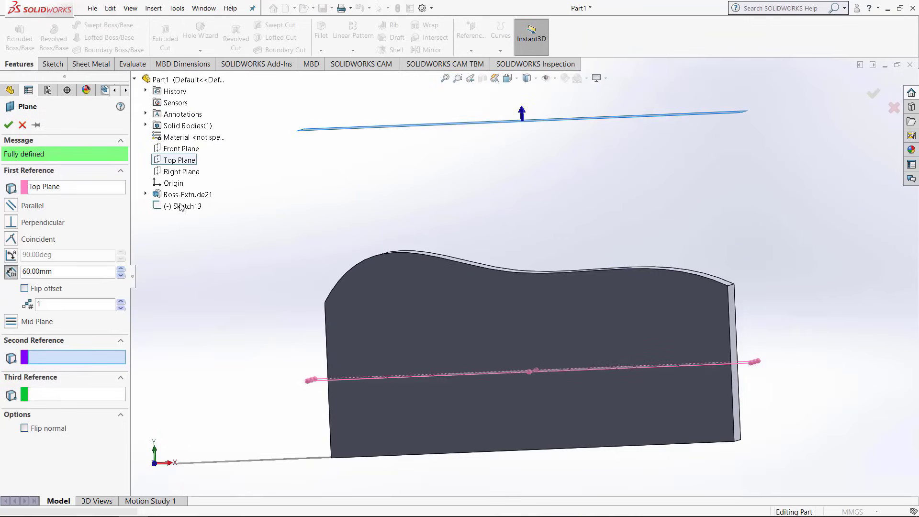
{"action": "left_click_drag", "start_coordinate": [52, 271], "coordinate": [5, 265]}
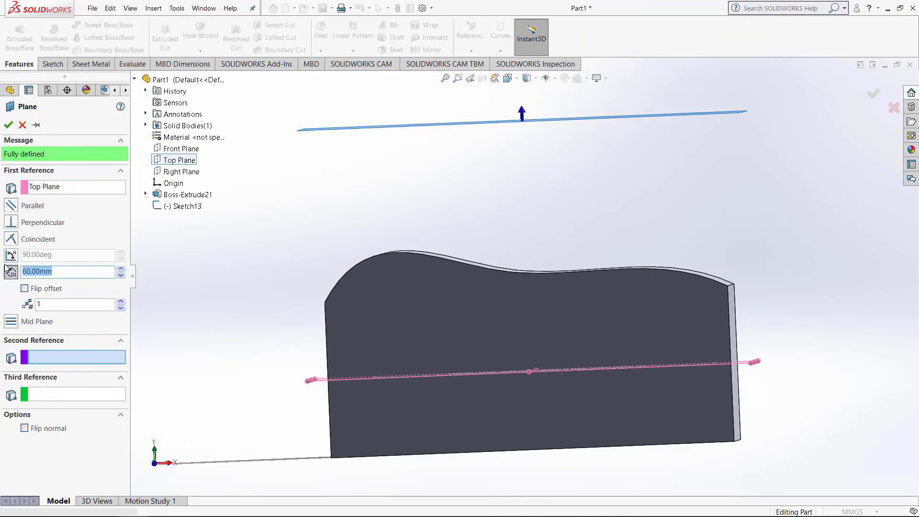
{"action": "type", "text": "20"}
{"action": "key", "text": "Return"}
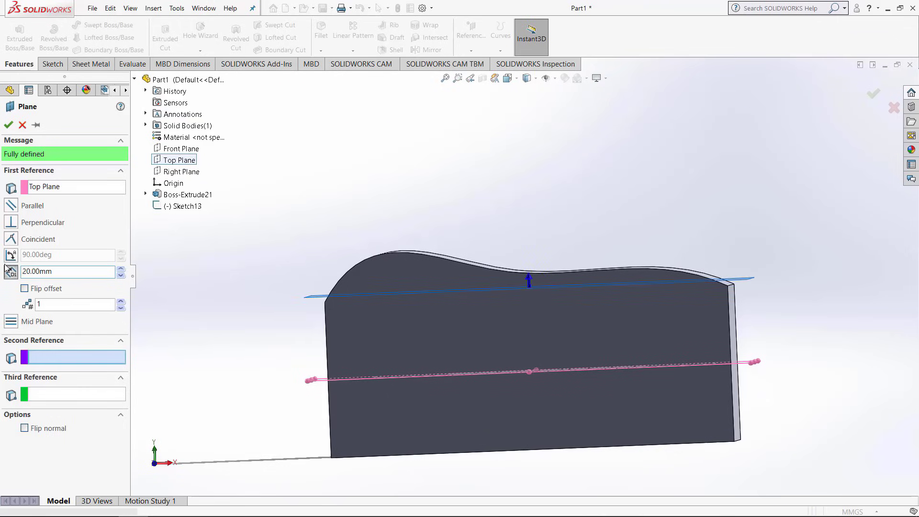
Step: Set the reference plane's offset distance to 45 mm and create the plane above the block
{"action": "key", "text": "Delete"}
{"action": "key", "text": "Delete"}
{"action": "key", "text": "Delete"}
{"action": "key", "text": "Delete"}
{"action": "key", "text": "Delete"}
{"action": "key", "text": "Delete"}
{"action": "type", "text": "45"}
{"action": "key", "text": "Return"}
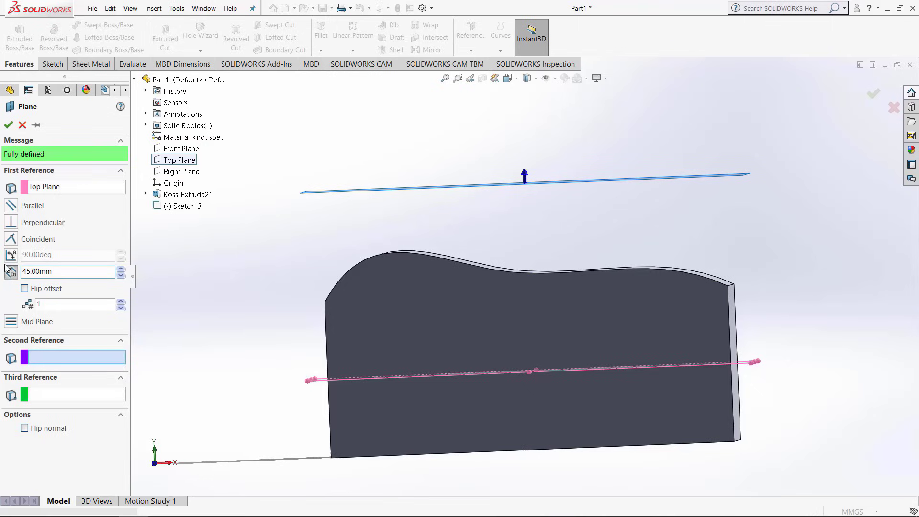
{"action": "left_click", "coordinate": [8, 125]}
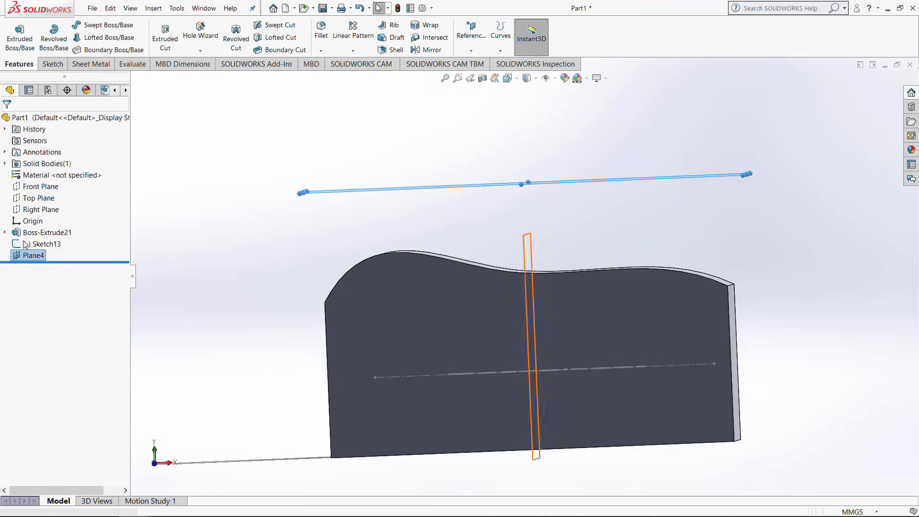
Step: Reorder the new plane ahead of the GoEngineer text sketch, and reassign the sketch to that plane
{"action": "mouse_move", "coordinate": [33, 258]}
{"action": "left_mouse_down"}
{"action": "mouse_move", "coordinate": [48, 251]}
{"action": "mouse_move", "coordinate": [48, 225]}
{"action": "mouse_move", "coordinate": [48, 236]}
{"action": "left_mouse_up"}
{"action": "right_click", "coordinate": [41, 258]}
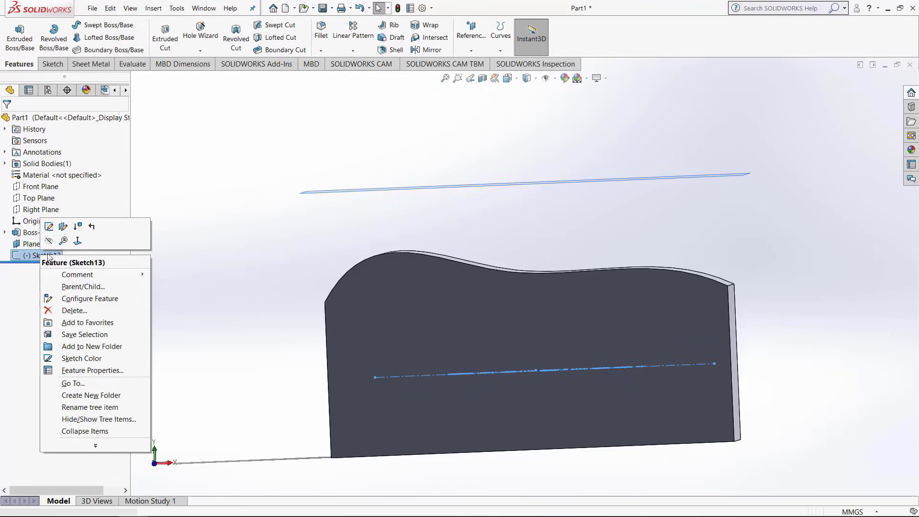
{"action": "left_click", "coordinate": [63, 227]}
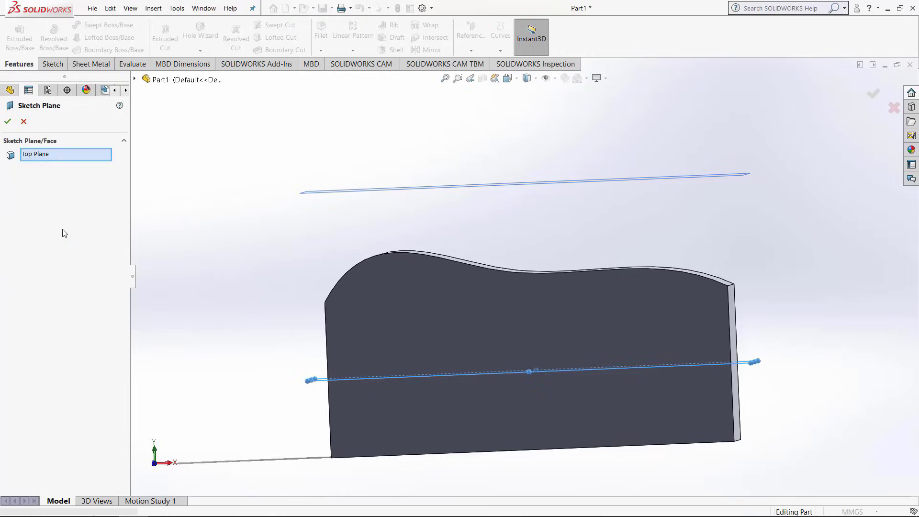
{"action": "left_click", "coordinate": [393, 192]}
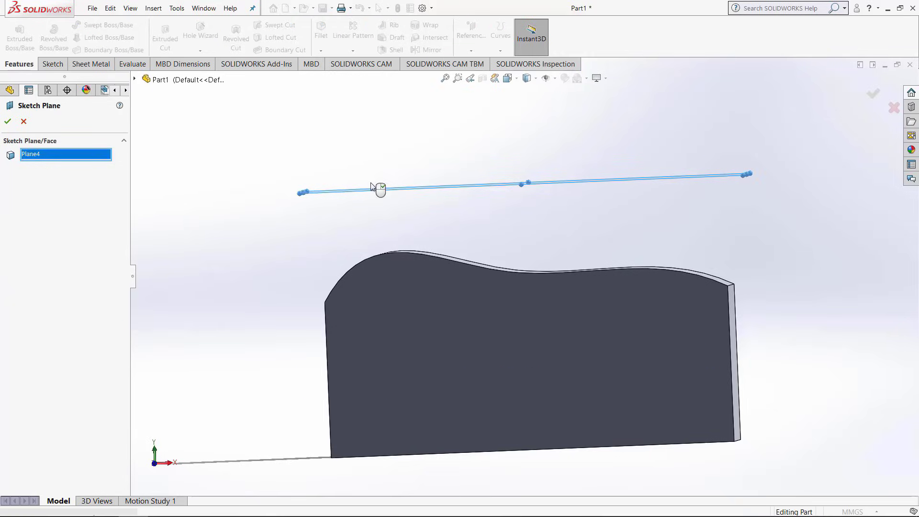
{"action": "left_click", "coordinate": [9, 122]}
{"action": "mouse_move", "coordinate": [645, 123]}
{"action": "middle_mouse_down"}
{"action": "mouse_move", "coordinate": [636, 230]}
{"action": "mouse_move", "coordinate": [562, 348]}
{"action": "mouse_move", "coordinate": [584, 283]}
{"action": "mouse_move", "coordinate": [591, 199]}
{"action": "mouse_move", "coordinate": [559, 185]}
{"action": "middle_mouse_up"}
{"action": "middle_click_drag", "start_coordinate": [507, 209], "coordinate": [512, 335]}
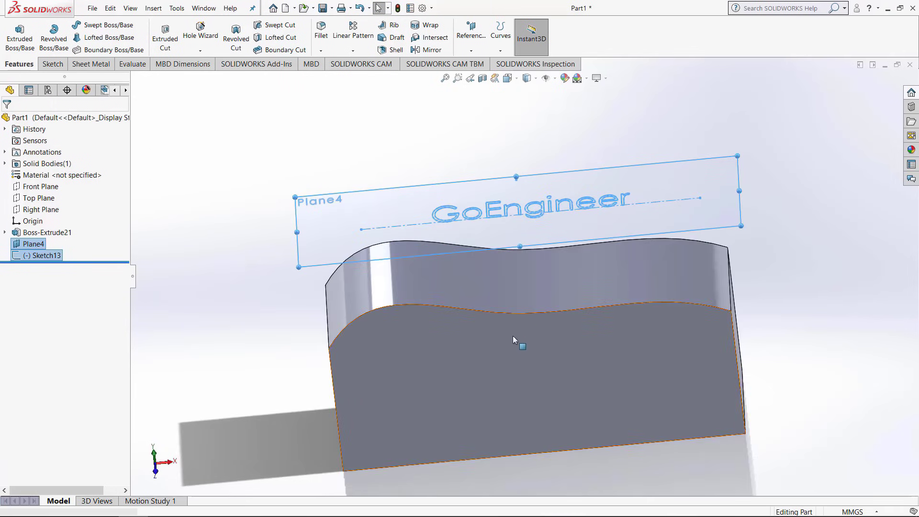
Step: Create an offset surface 2 mm above the block's wavy upper face
{"action": "left_click", "coordinate": [153, 8]}
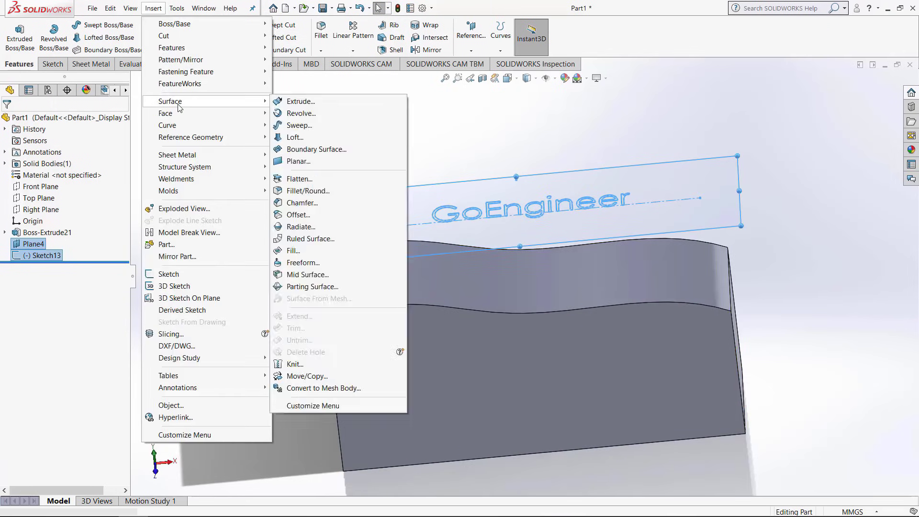
{"action": "mouse_move", "coordinate": [178, 103]}
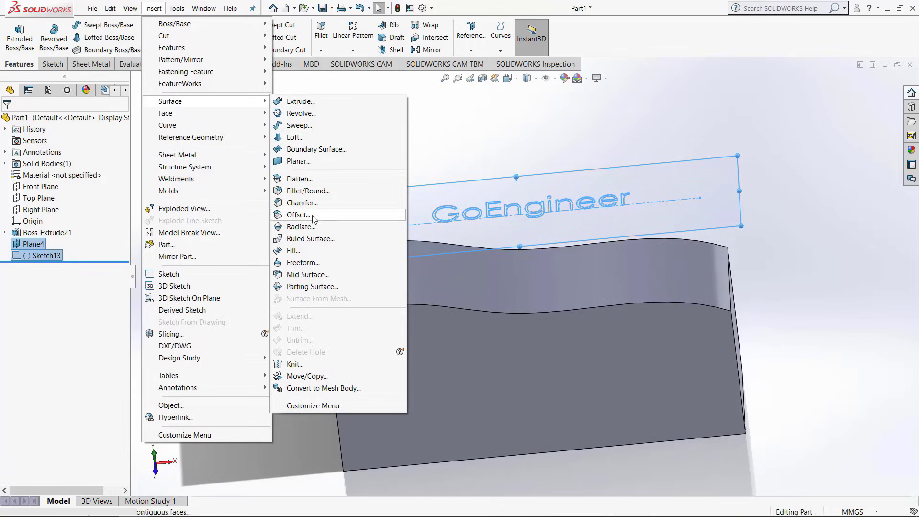
{"action": "left_click", "coordinate": [303, 214]}
{"action": "left_click", "coordinate": [518, 299]}
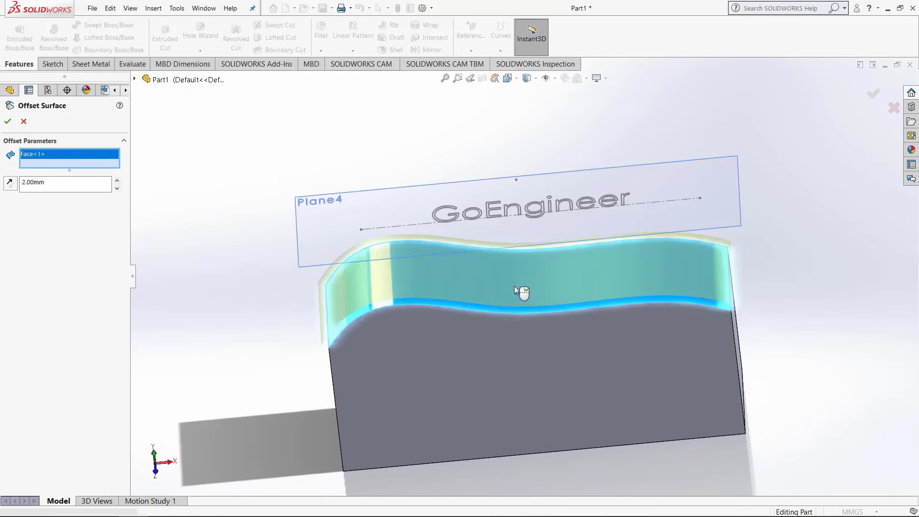
{"action": "middle_click_drag", "start_coordinate": [516, 287], "coordinate": [517, 205]}
{"action": "scroll", "coordinate": [516, 206], "scroll_direction": "down", "scroll_amount": 3}
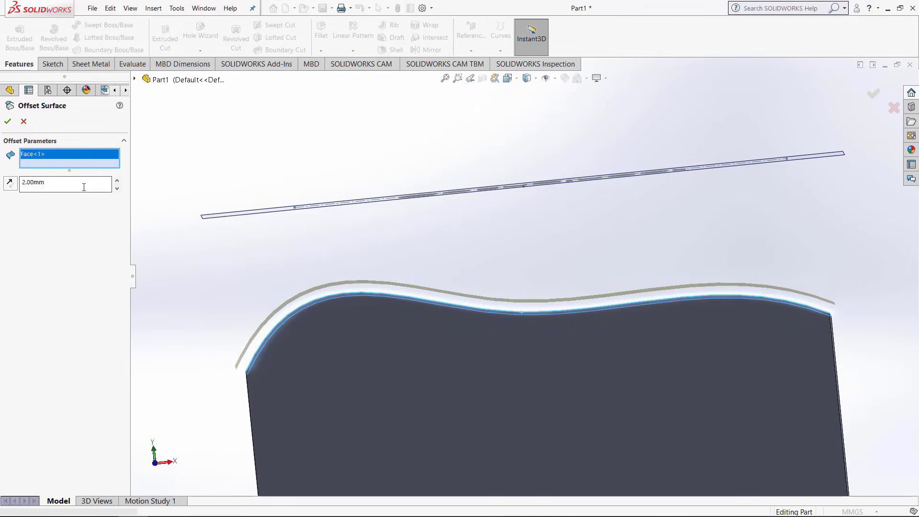
{"action": "left_click", "coordinate": [8, 121]}
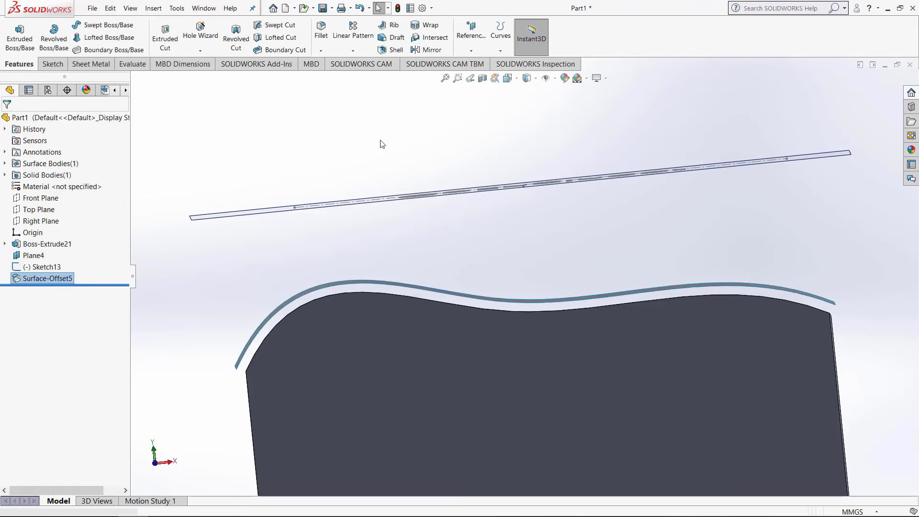
{"action": "middle_click_drag", "start_coordinate": [550, 170], "coordinate": [539, 212]}
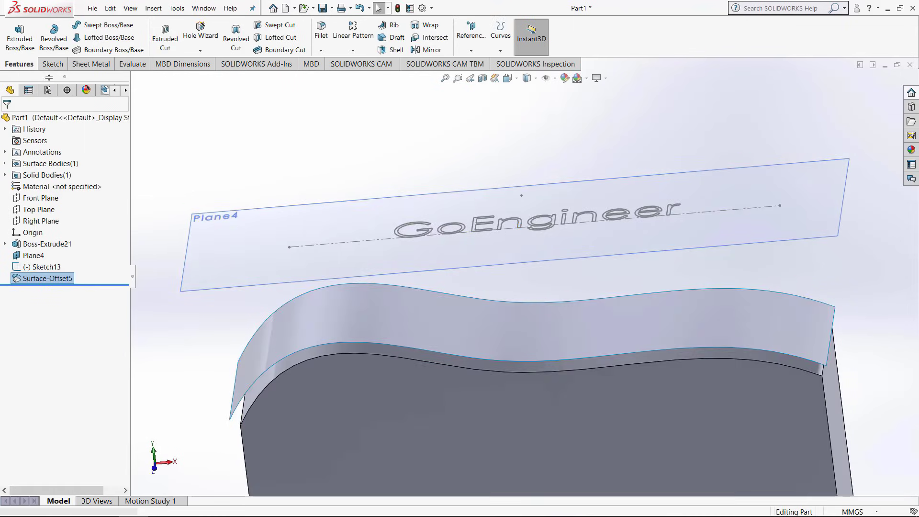
Step: Extrude the GoEngineer text sketch down to the block with the Up To Next end condition, merging the result
{"action": "left_click", "coordinate": [20, 34]}
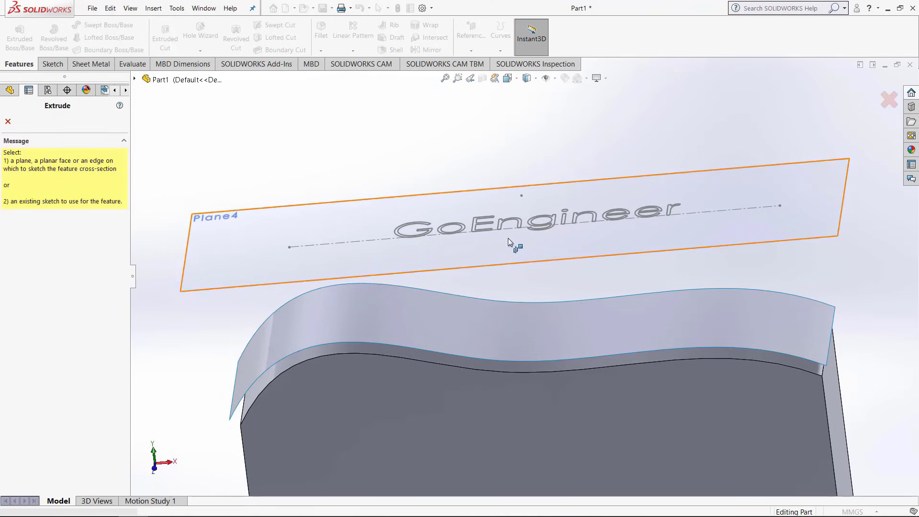
{"action": "left_click", "coordinate": [513, 225]}
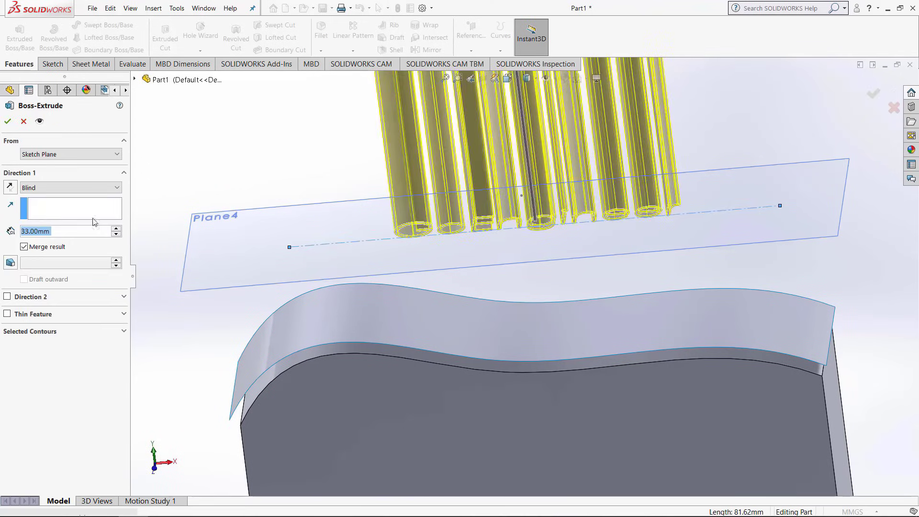
{"action": "left_click", "coordinate": [9, 186]}
{"action": "left_click", "coordinate": [71, 188]}
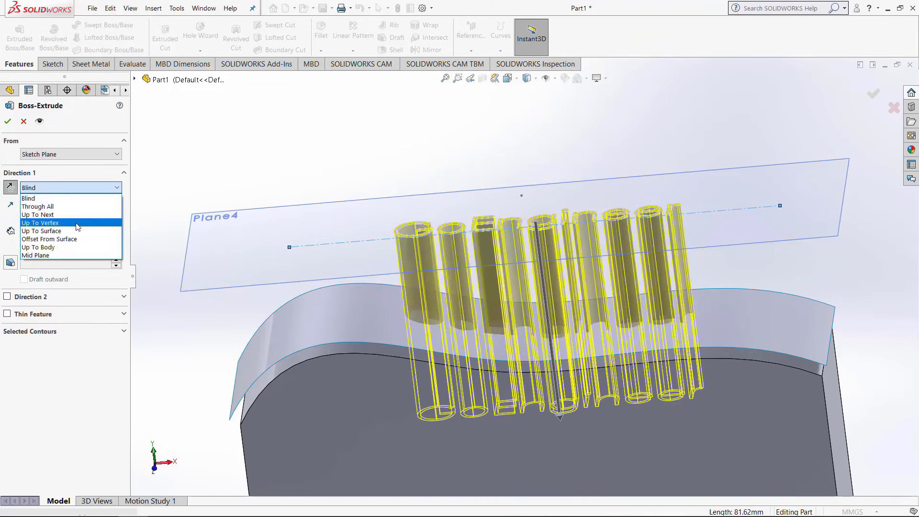
{"action": "left_click", "coordinate": [77, 215]}
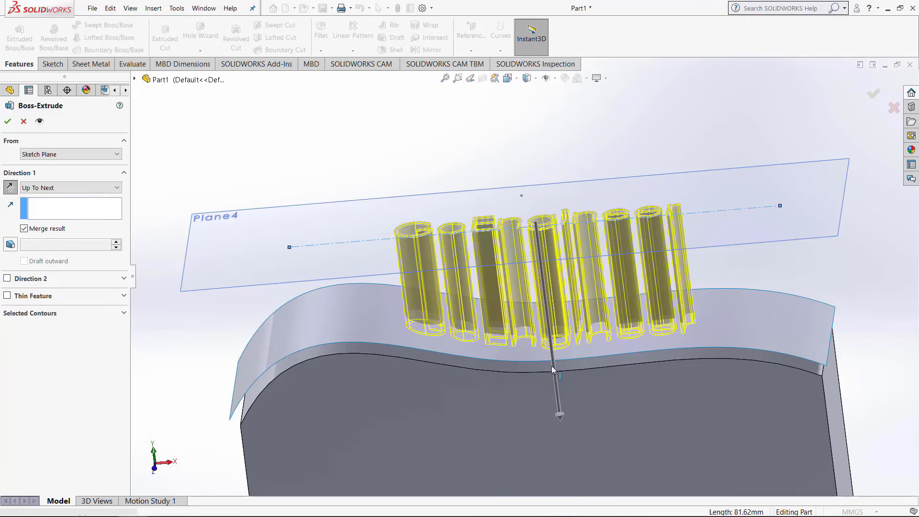
{"action": "middle_click_drag", "start_coordinate": [521, 388], "coordinate": [522, 356]}
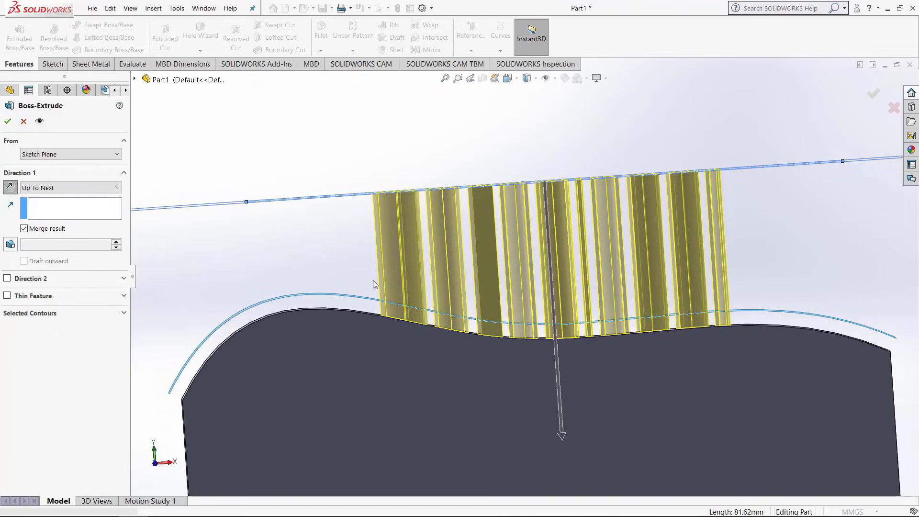
{"action": "left_click", "coordinate": [8, 121]}
Step: Cut the extruded letters with the offset surface, flipping the direction to remove the material above it
{"action": "left_click", "coordinate": [154, 8]}
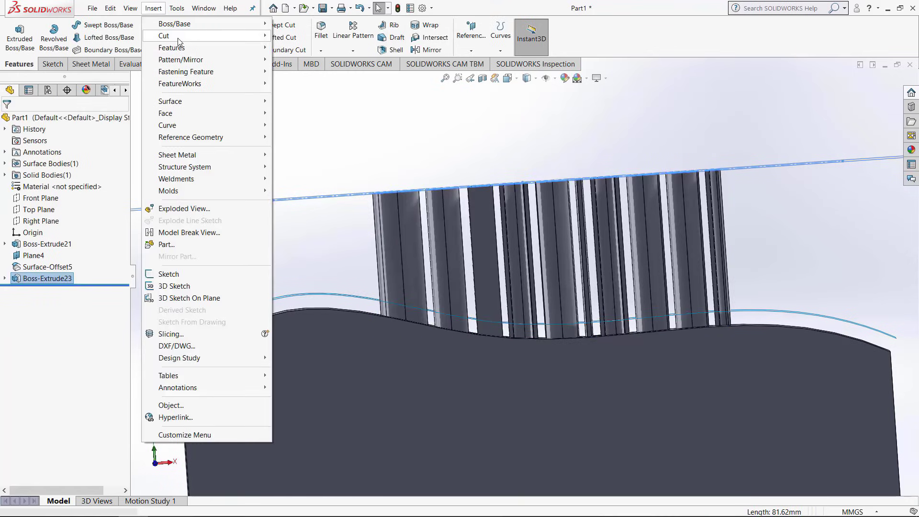
{"action": "mouse_move", "coordinate": [241, 34]}
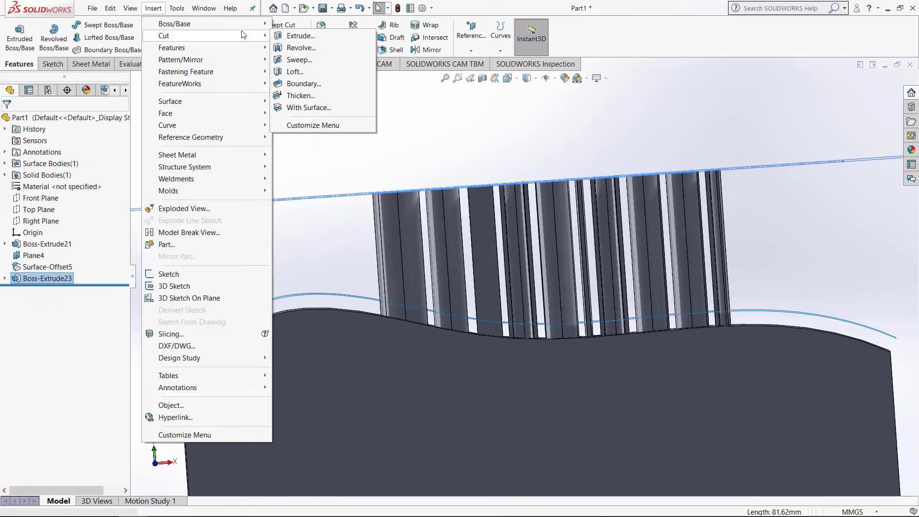
{"action": "left_click", "coordinate": [304, 108]}
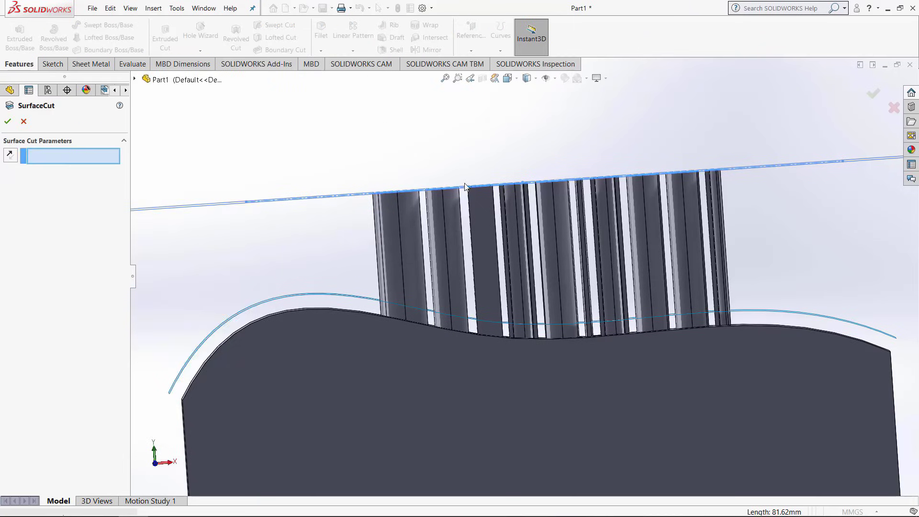
{"action": "middle_click_drag", "start_coordinate": [349, 215], "coordinate": [351, 294]}
{"action": "left_click", "coordinate": [352, 294]}
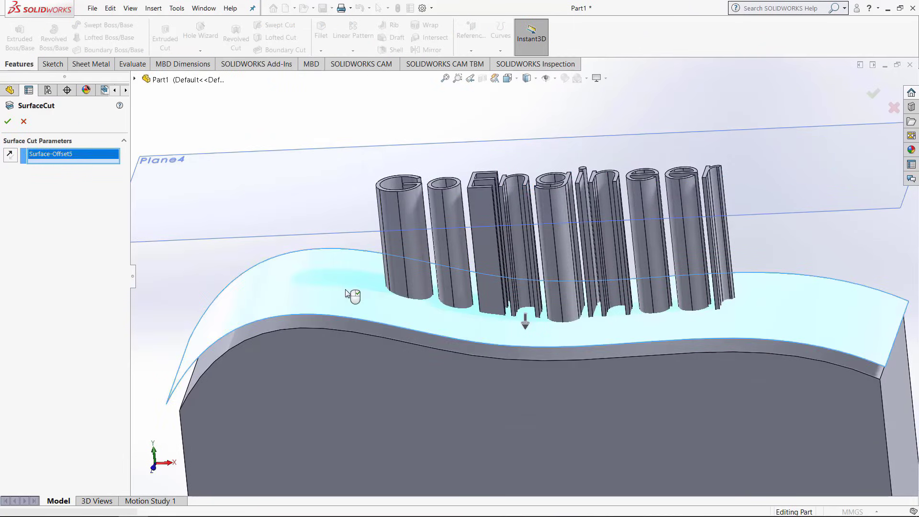
{"action": "left_click", "coordinate": [10, 156]}
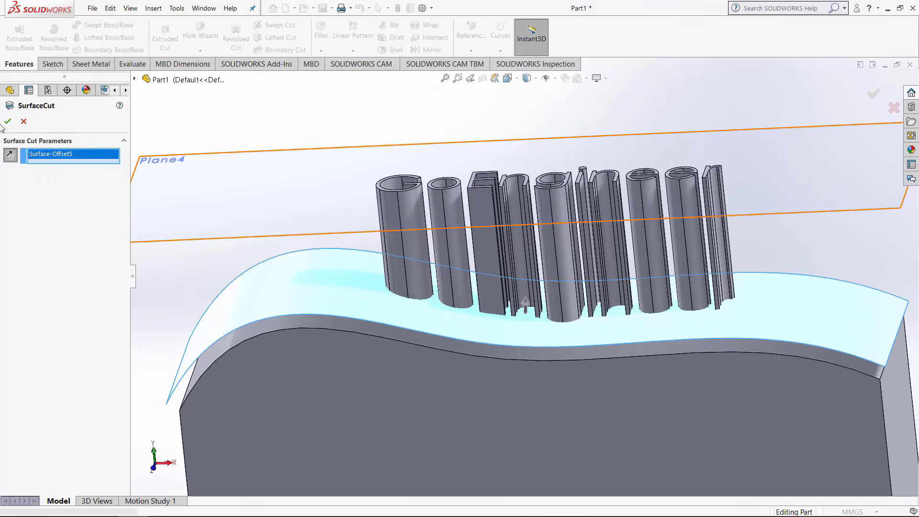
{"action": "scroll", "coordinate": [404, 257], "scroll_direction": "down", "scroll_amount": 3}
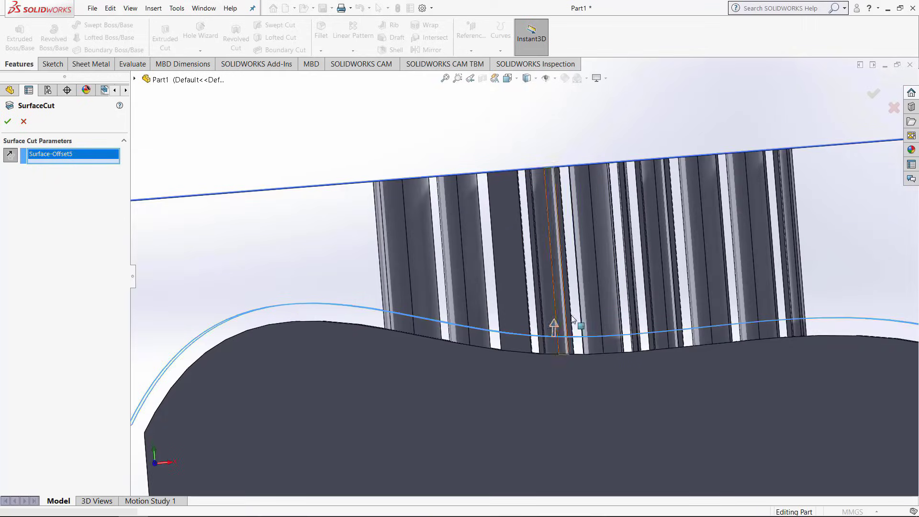
{"action": "left_click", "coordinate": [10, 122]}
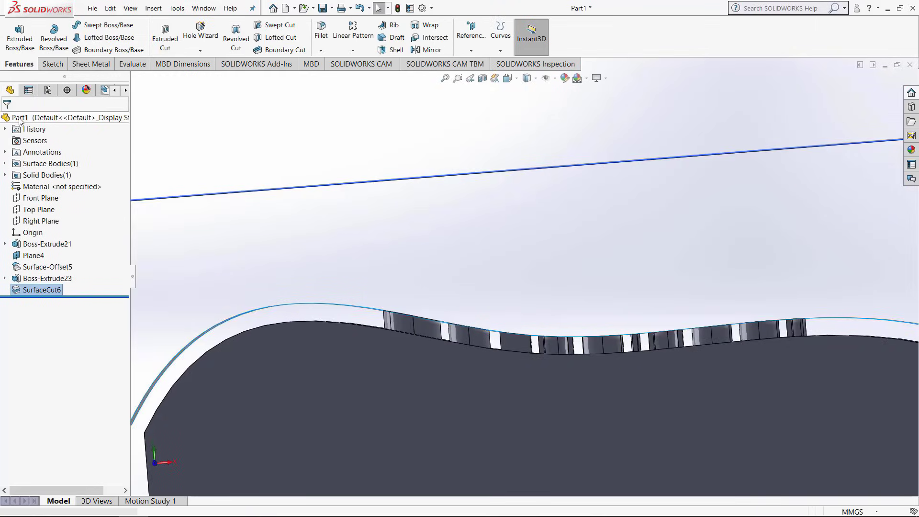
Step: Hide the offset surface and inspect the trimmed GoEngineer letters on the wavy face
{"action": "scroll", "coordinate": [547, 272], "scroll_direction": "up", "scroll_amount": 3}
{"action": "middle_click_drag", "start_coordinate": [593, 268], "coordinate": [592, 306]}
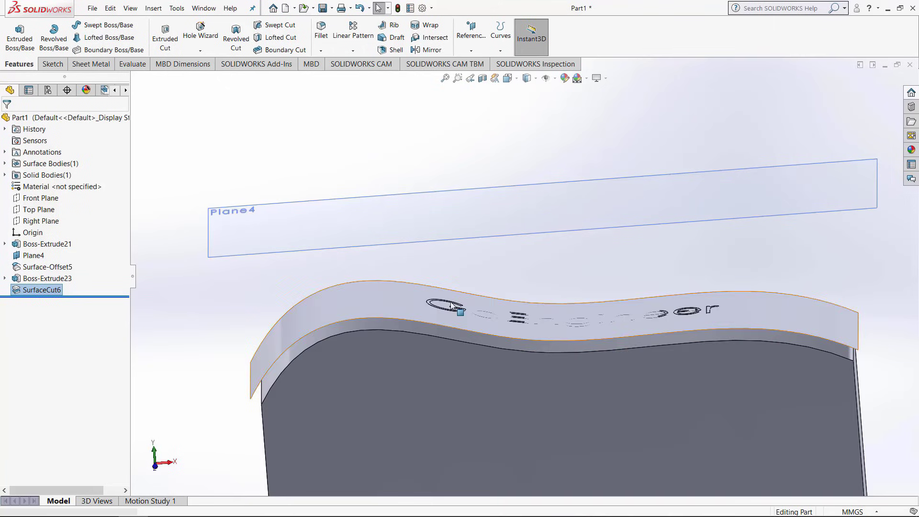
{"action": "right_click", "coordinate": [321, 301]}
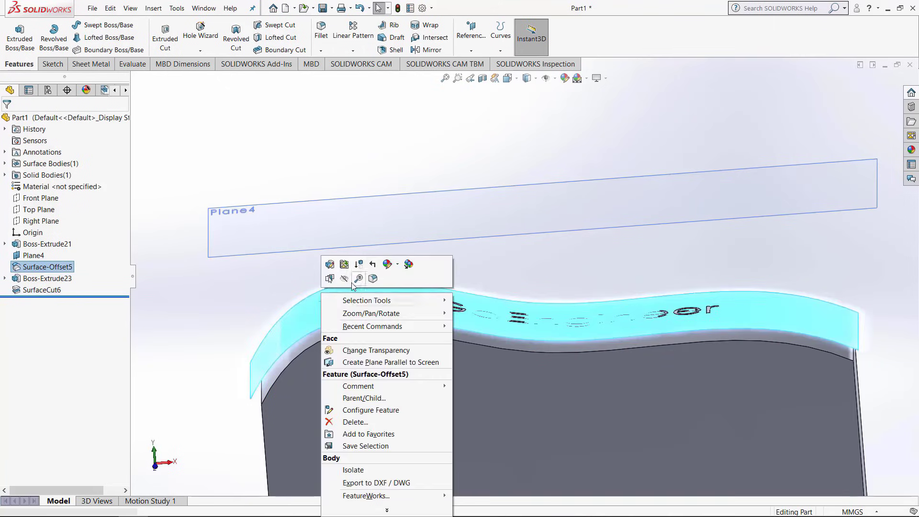
{"action": "left_click", "coordinate": [344, 279]}
{"action": "middle_click_drag", "start_coordinate": [507, 238], "coordinate": [541, 352]}
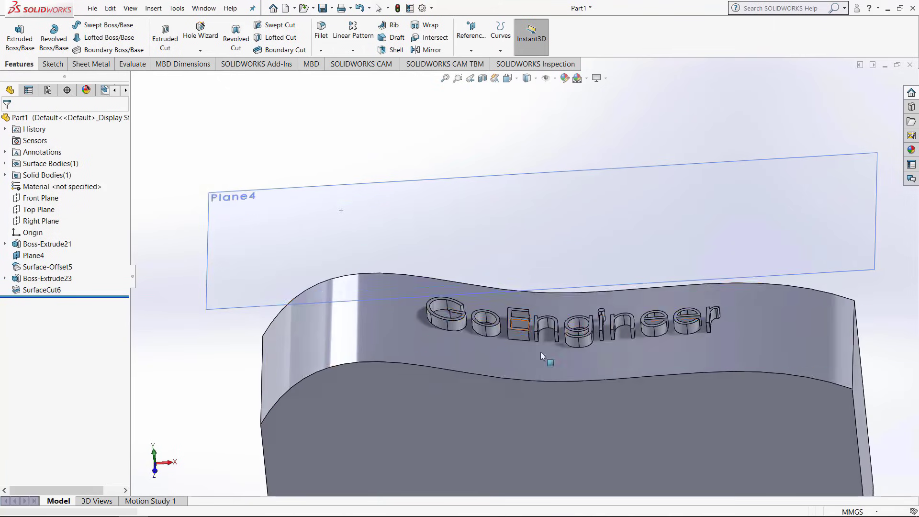
{"action": "left_click", "coordinate": [583, 445]}
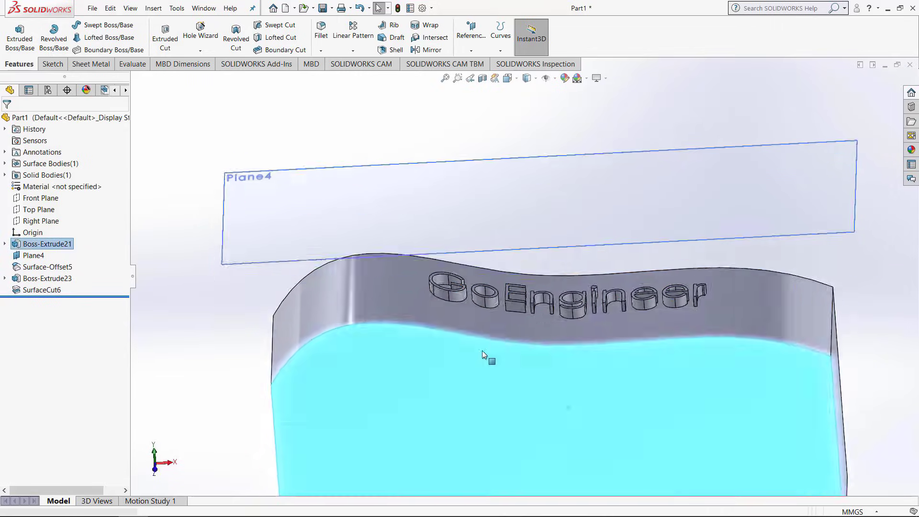
Step: Edit the offset surface above the wavy face, setting its distance to 0.5 mm to reduce the height of the GoEngineer letters
{"action": "left_click", "coordinate": [481, 349]}
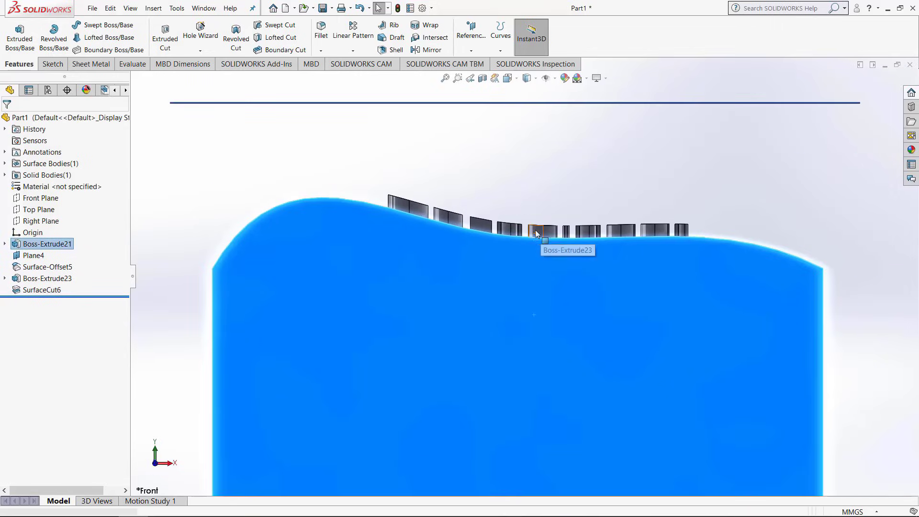
{"action": "left_click", "coordinate": [492, 179]}
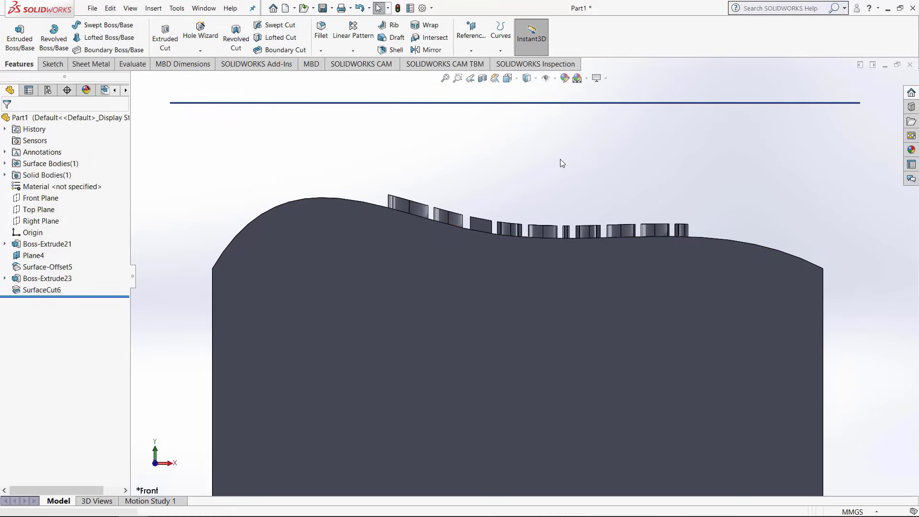
{"action": "middle_click_drag", "start_coordinate": [550, 162], "coordinate": [530, 199]}
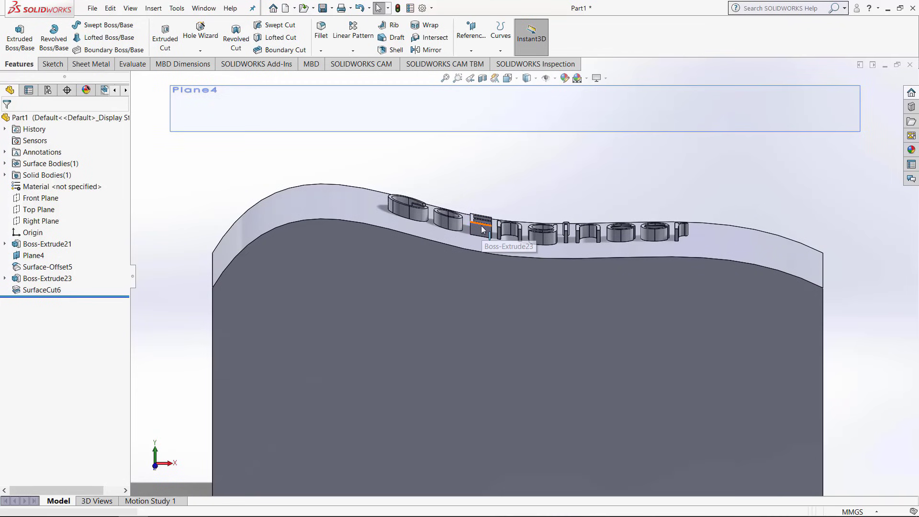
{"action": "right_click", "coordinate": [52, 268]}
{"action": "left_click", "coordinate": [63, 243]}
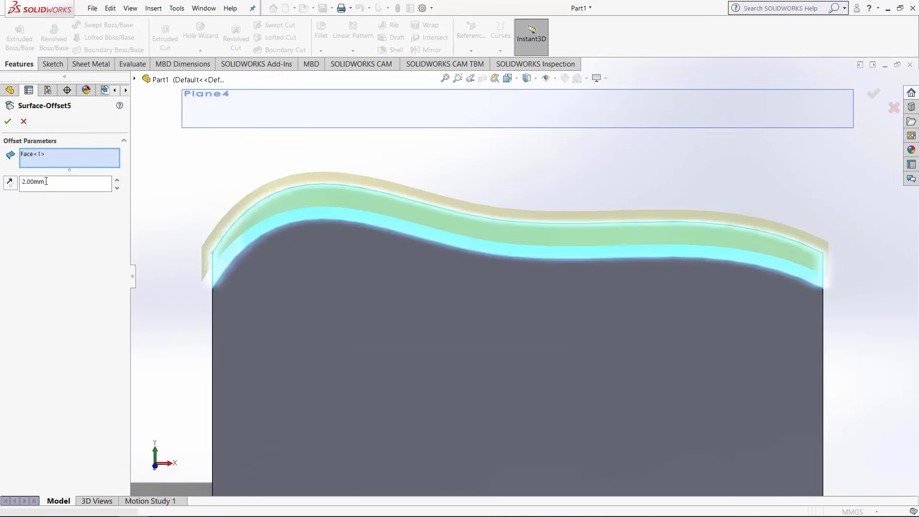
{"action": "type", "text": "0.5"}
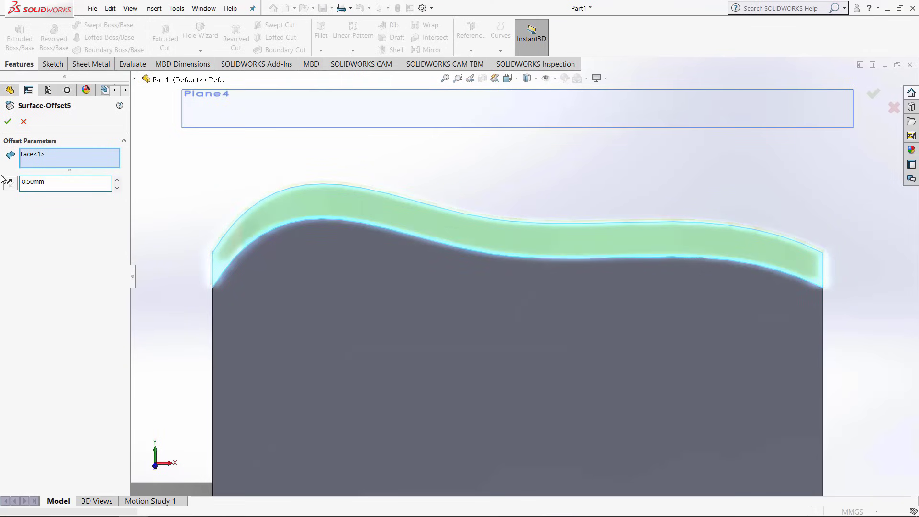
{"action": "left_click", "coordinate": [8, 120]}
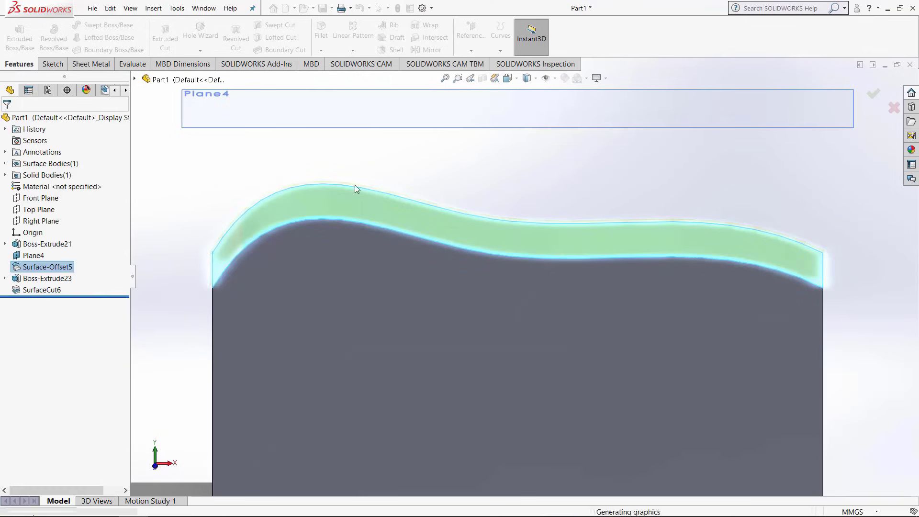
{"action": "middle_click_drag", "start_coordinate": [468, 163], "coordinate": [472, 143]}
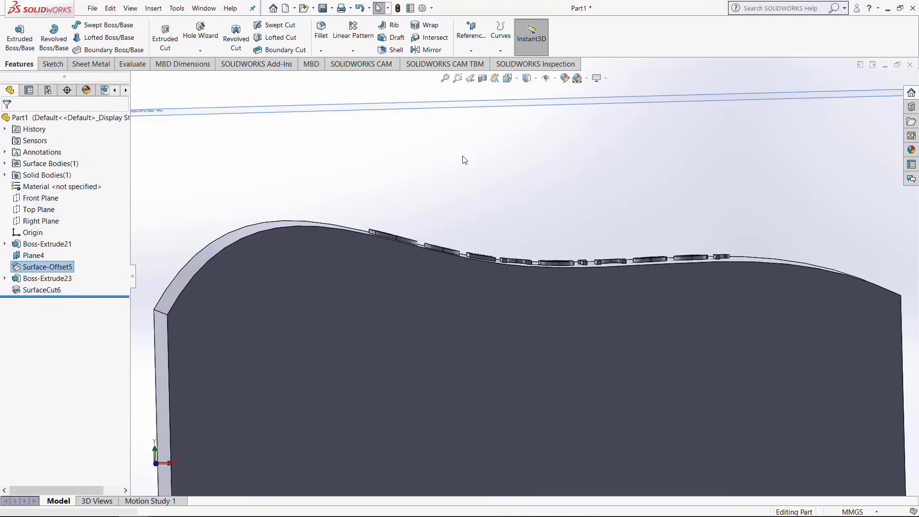